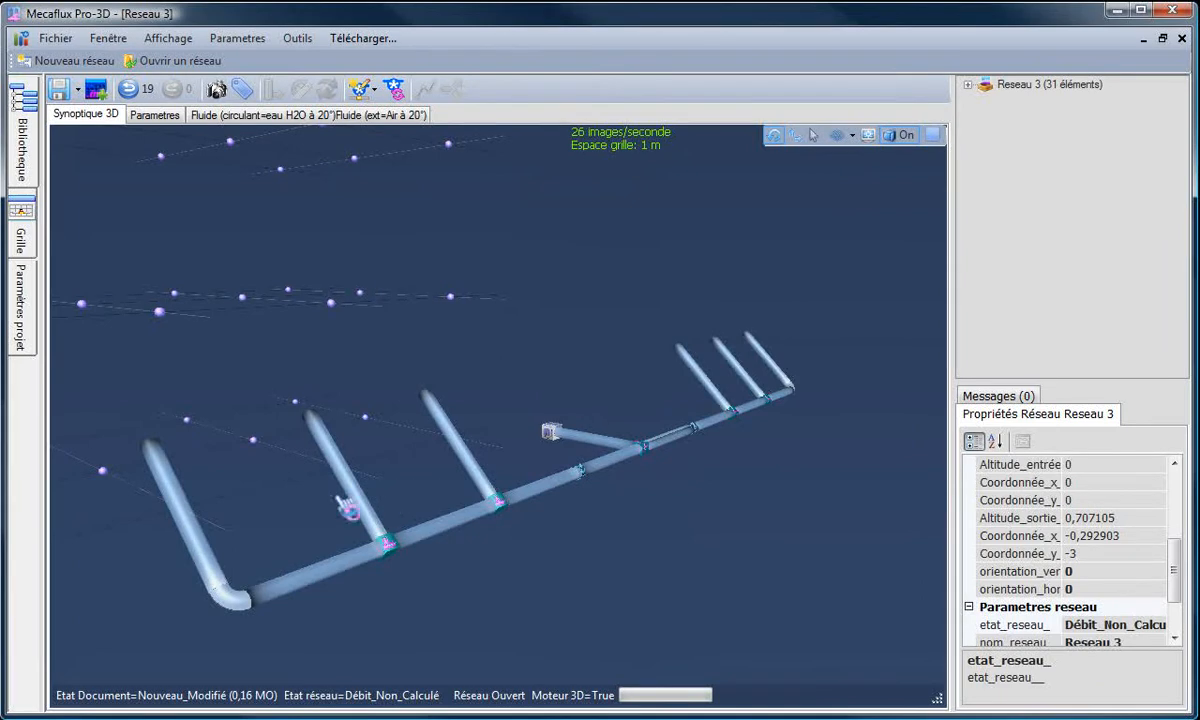
- Examine the Tronçon5 branch pipe and the main conduits on either side of its separation
drag(348, 504, 283, 495)
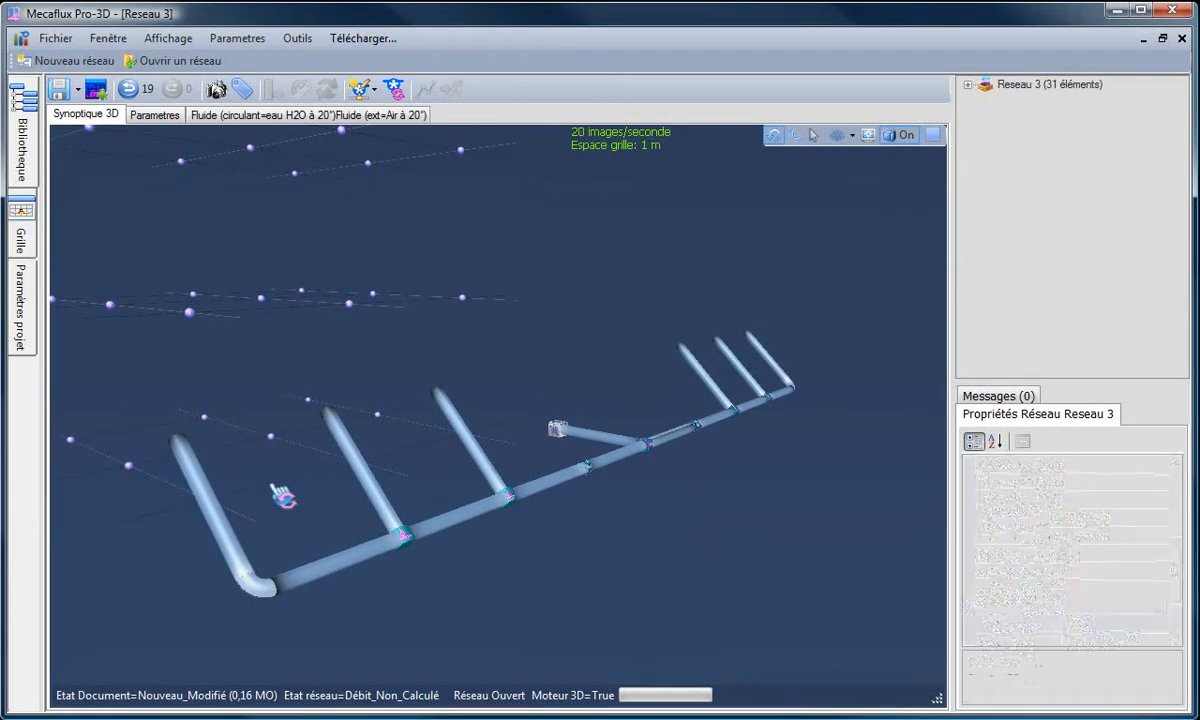
drag(350, 455, 312, 495)
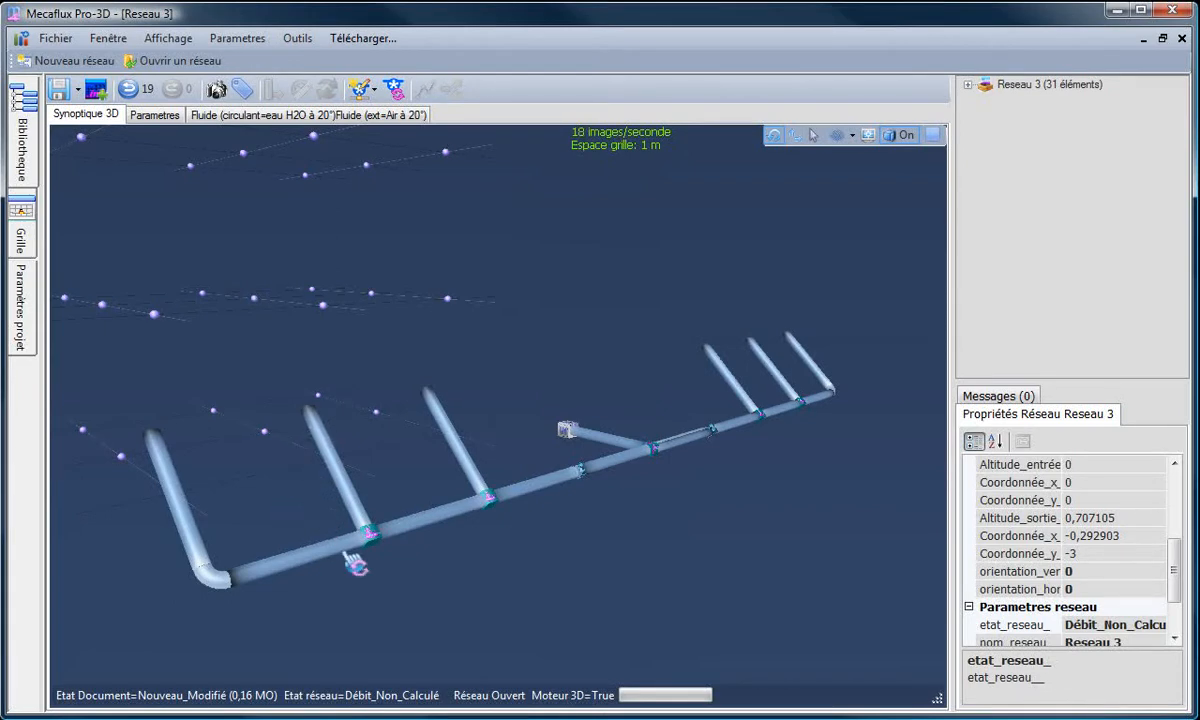
click(335, 447)
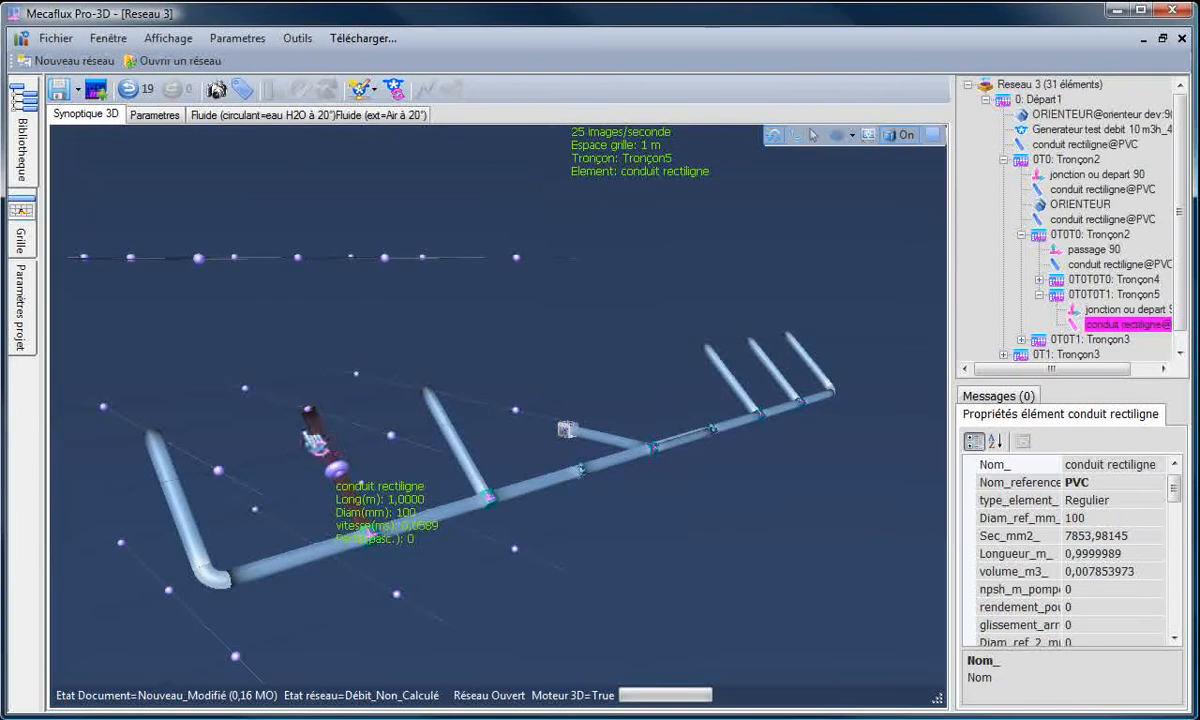
click(386, 558)
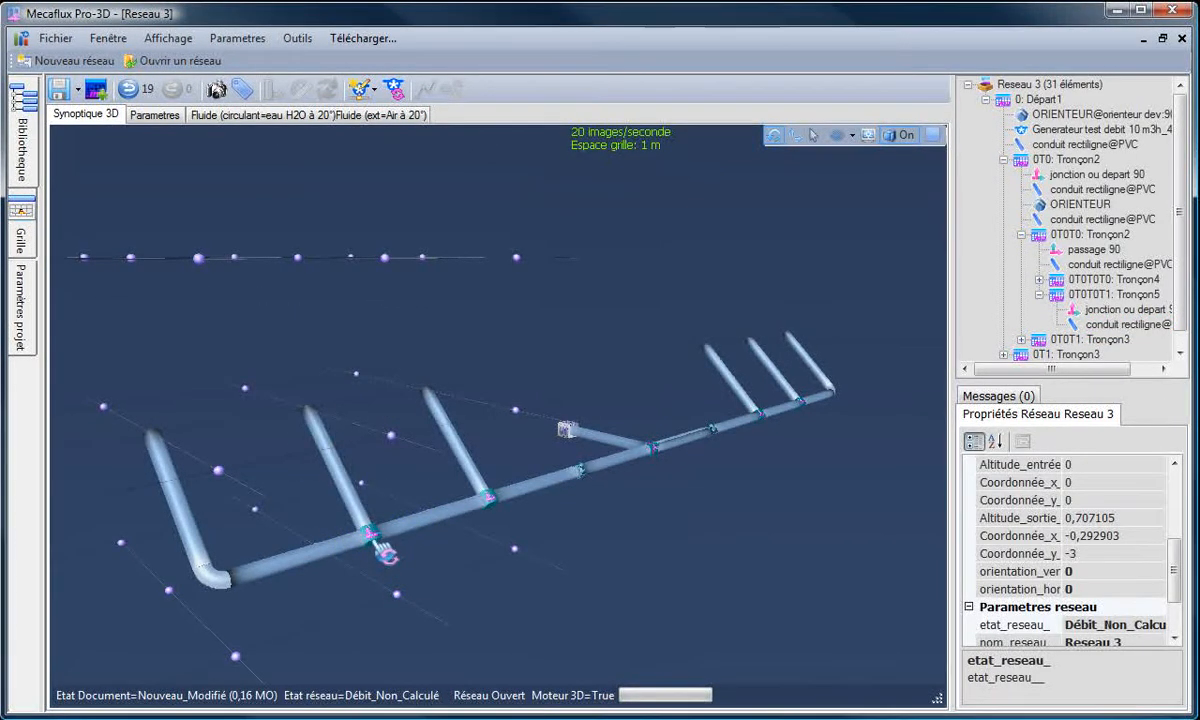
click(376, 543)
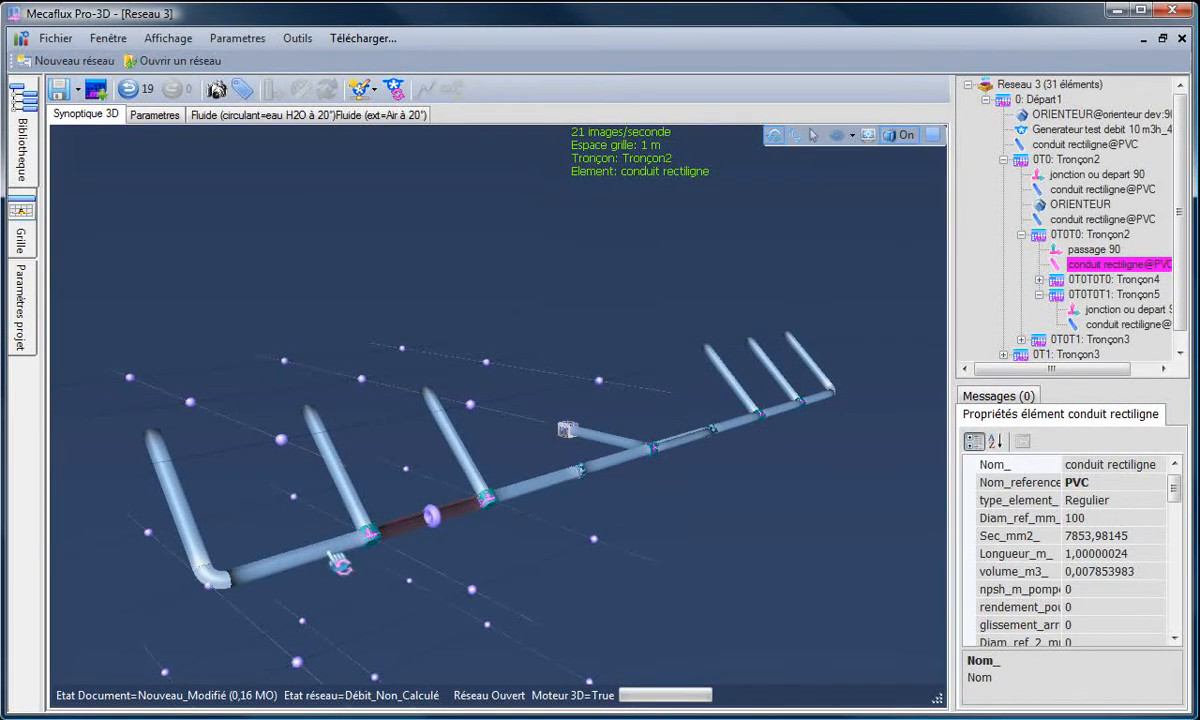
click(335, 558)
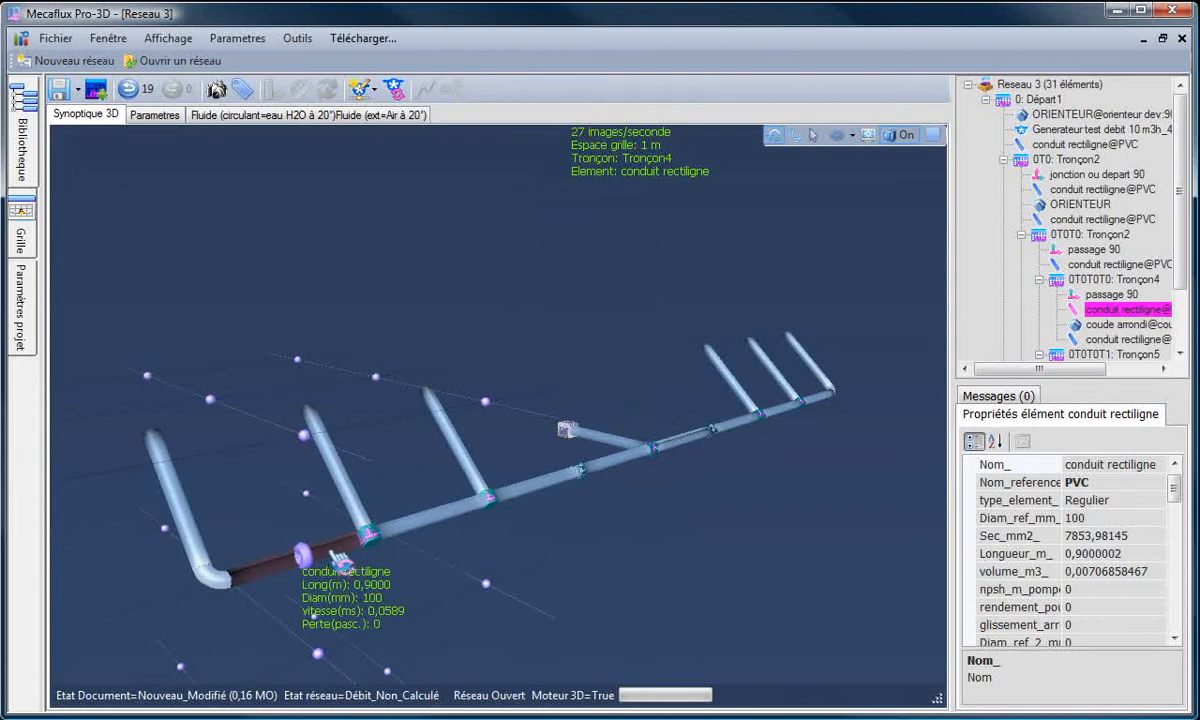
click(378, 470)
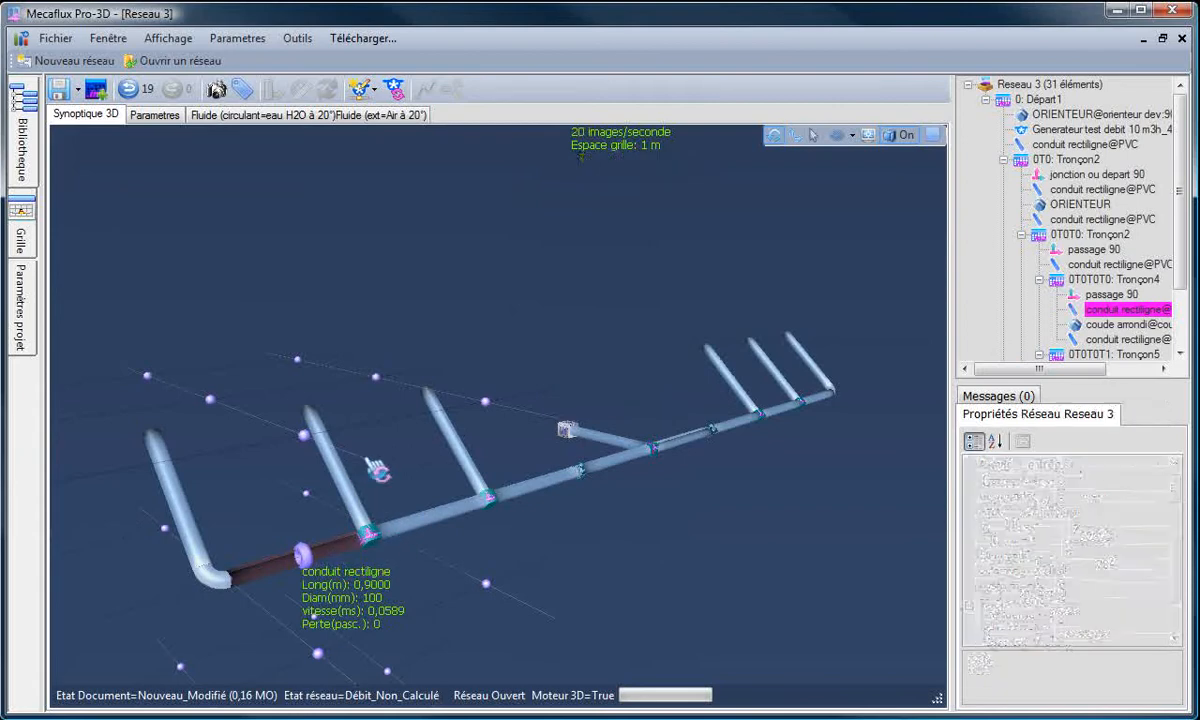
click(337, 466)
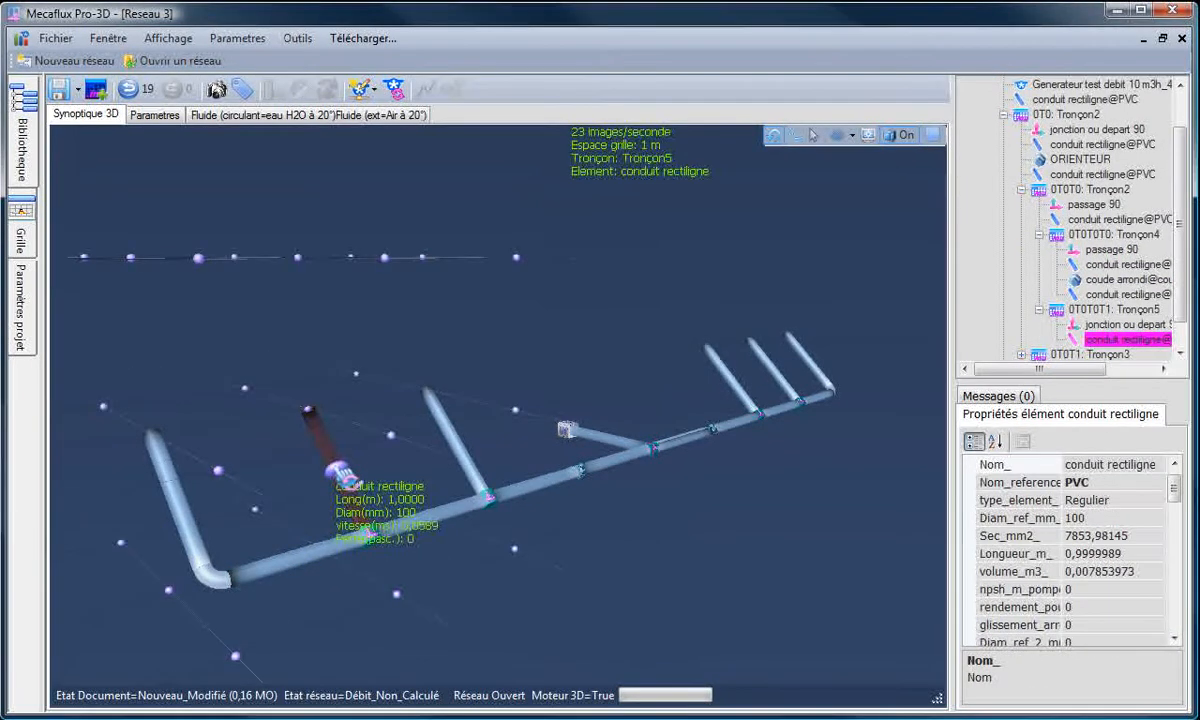
- Examine the Tronçon3 branch, the 90° separation between Tronçon4 and Tronçon5, and the pipes of these two sections
click(463, 450)
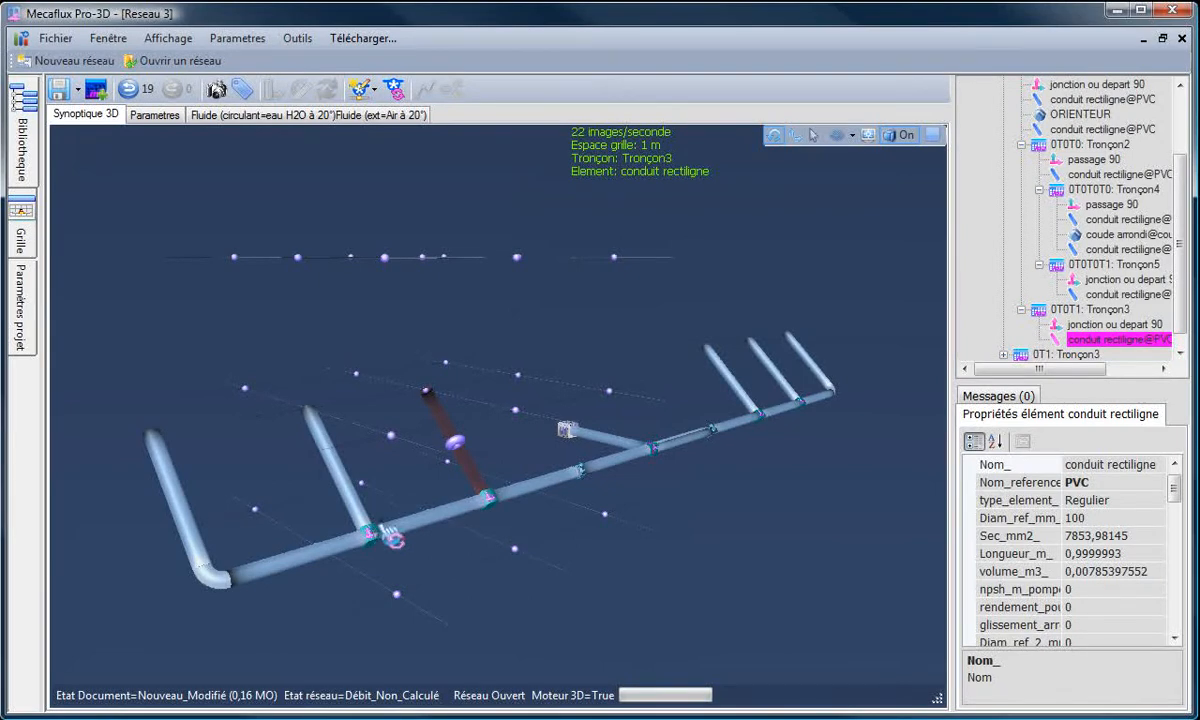
click(413, 500)
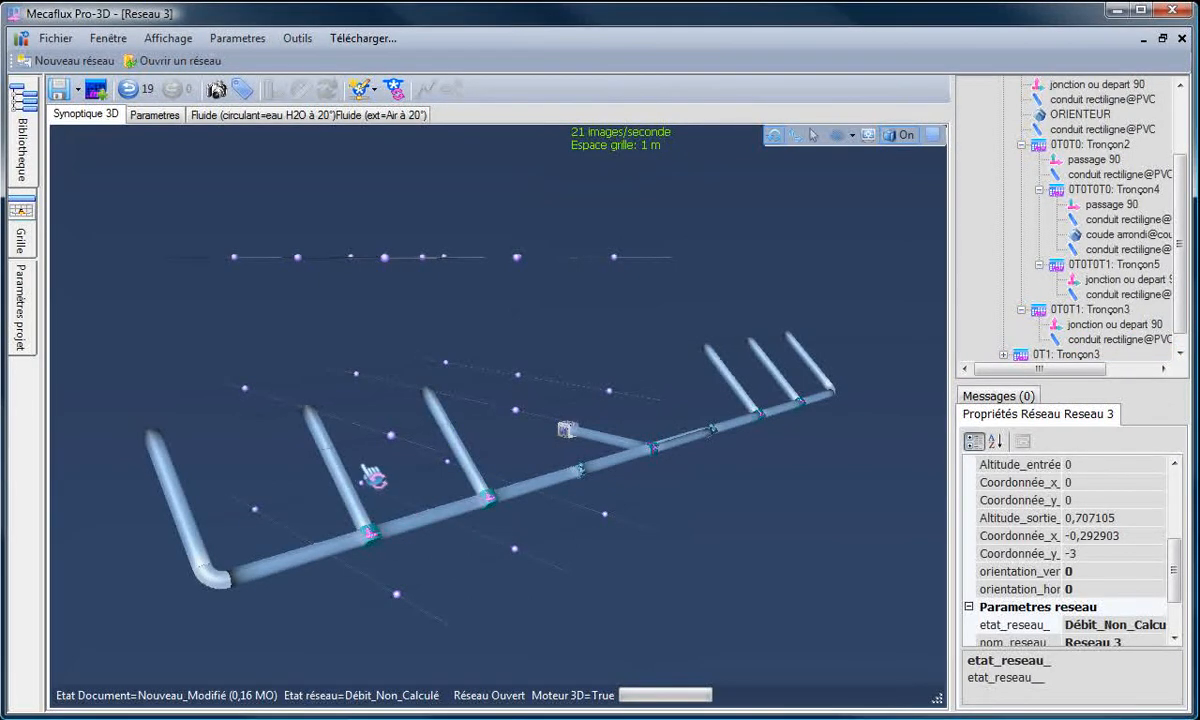
click(352, 495)
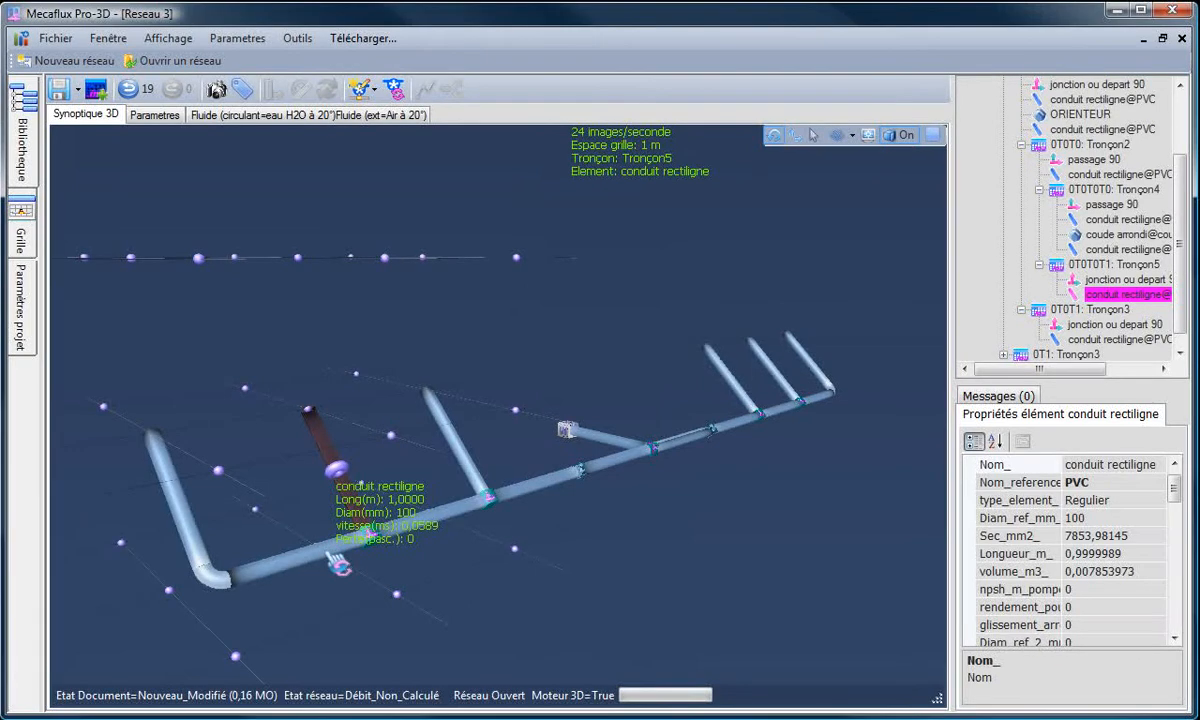
click(320, 547)
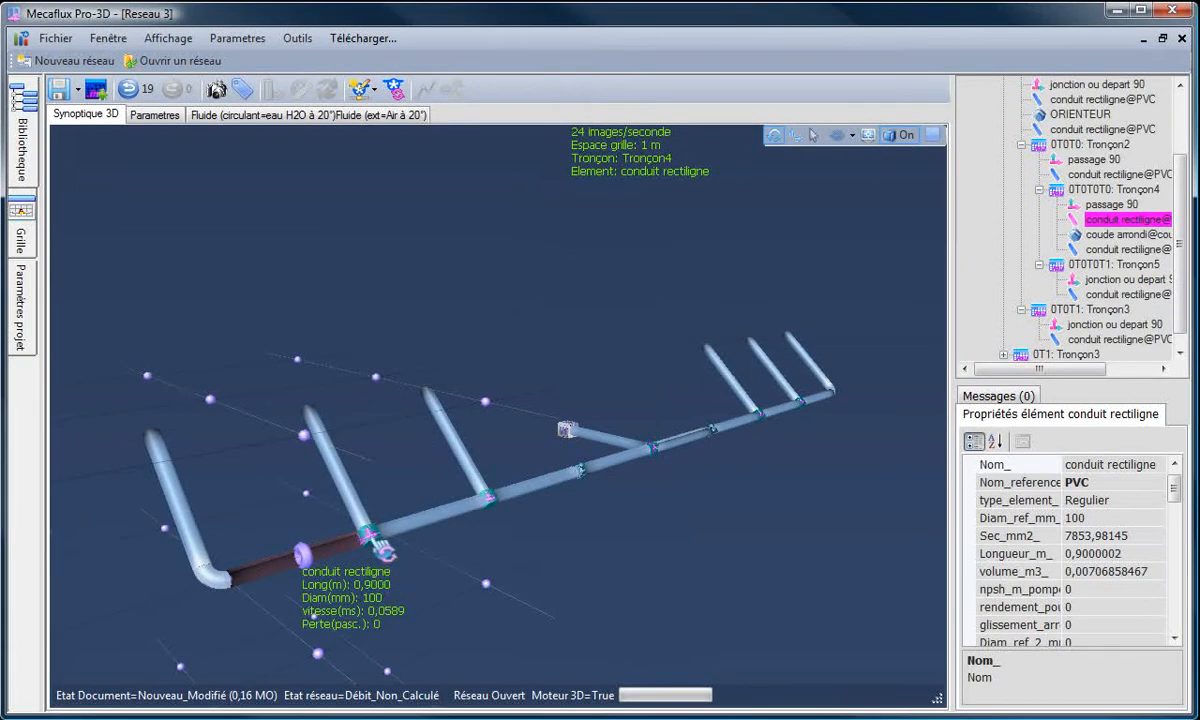
click(372, 520)
click(382, 555)
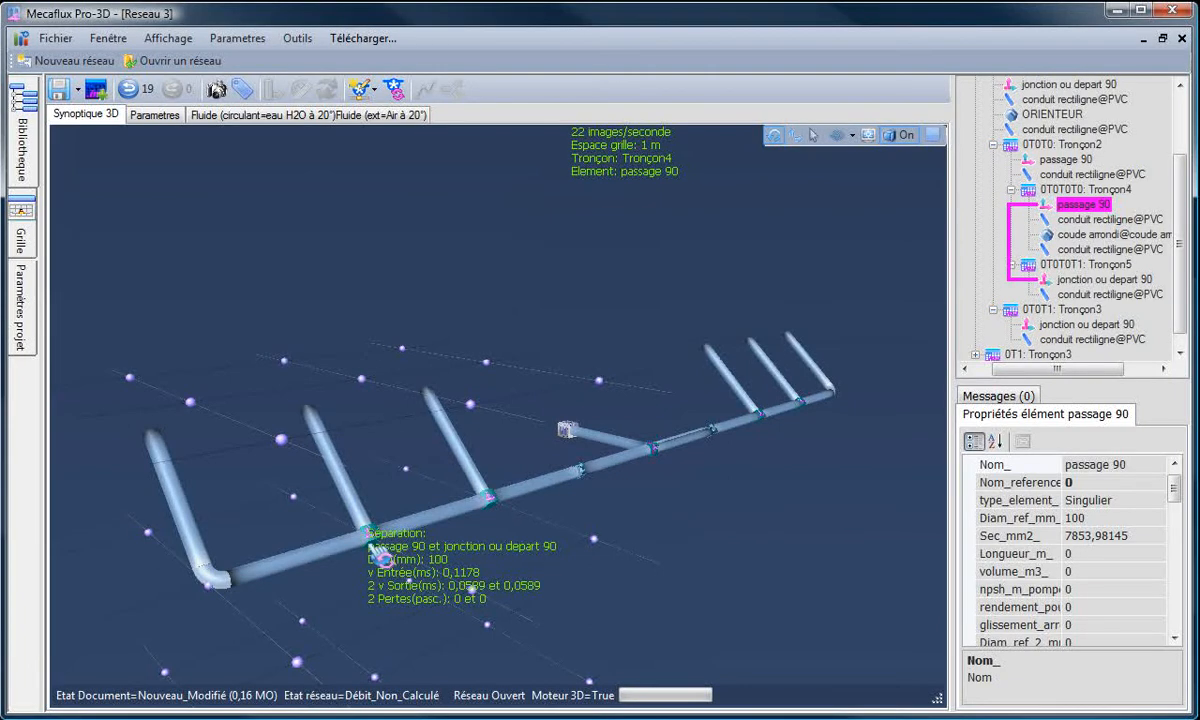
click(253, 473)
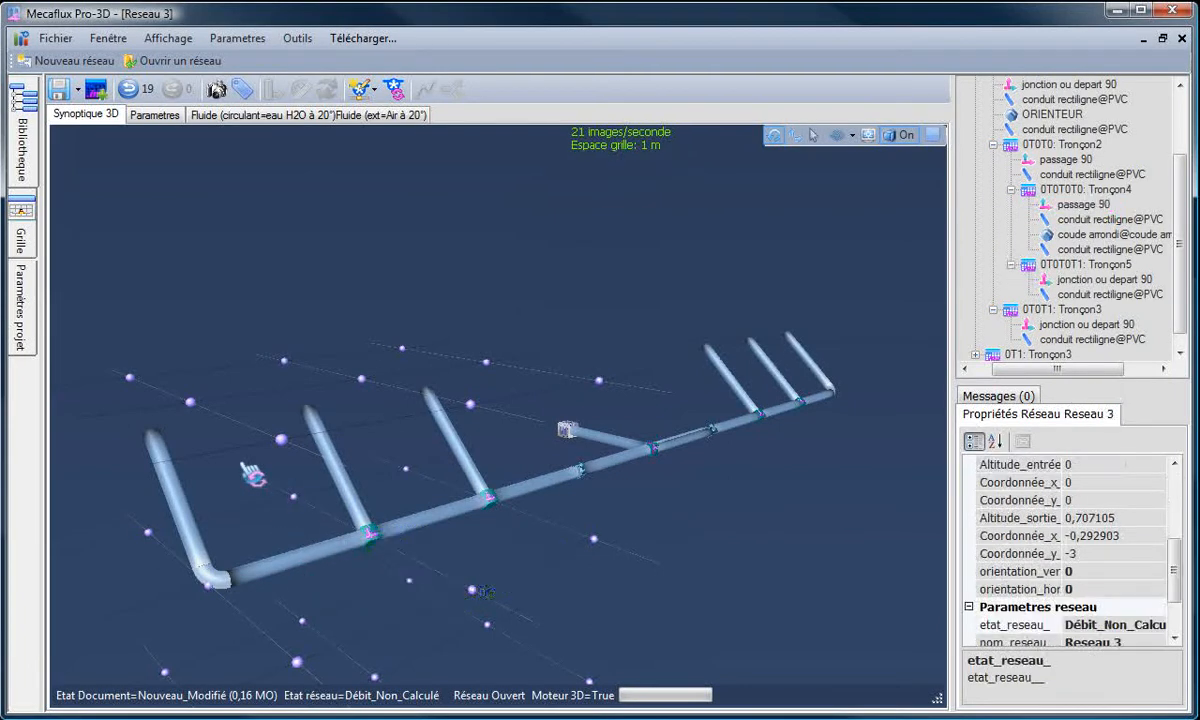
click(168, 455)
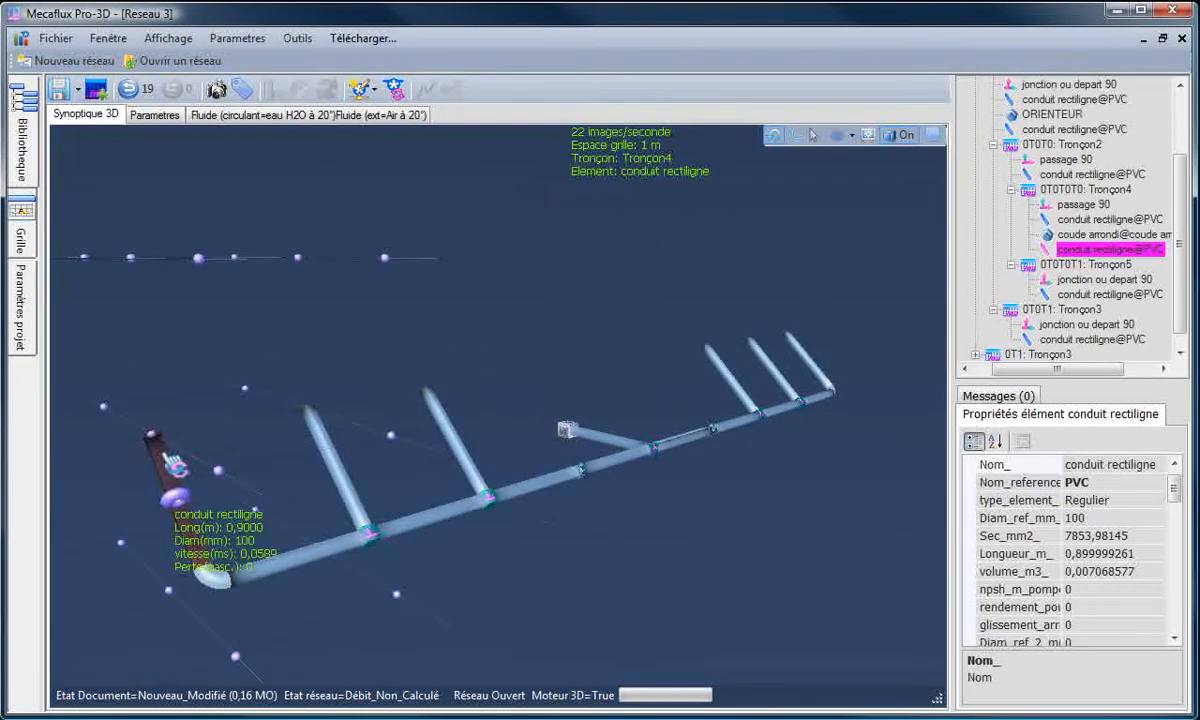
- Continue the network after the Tronçon5 straight pipe with a new conduit ending at the outlet of Tronçon4
click(303, 435)
click(320, 430)
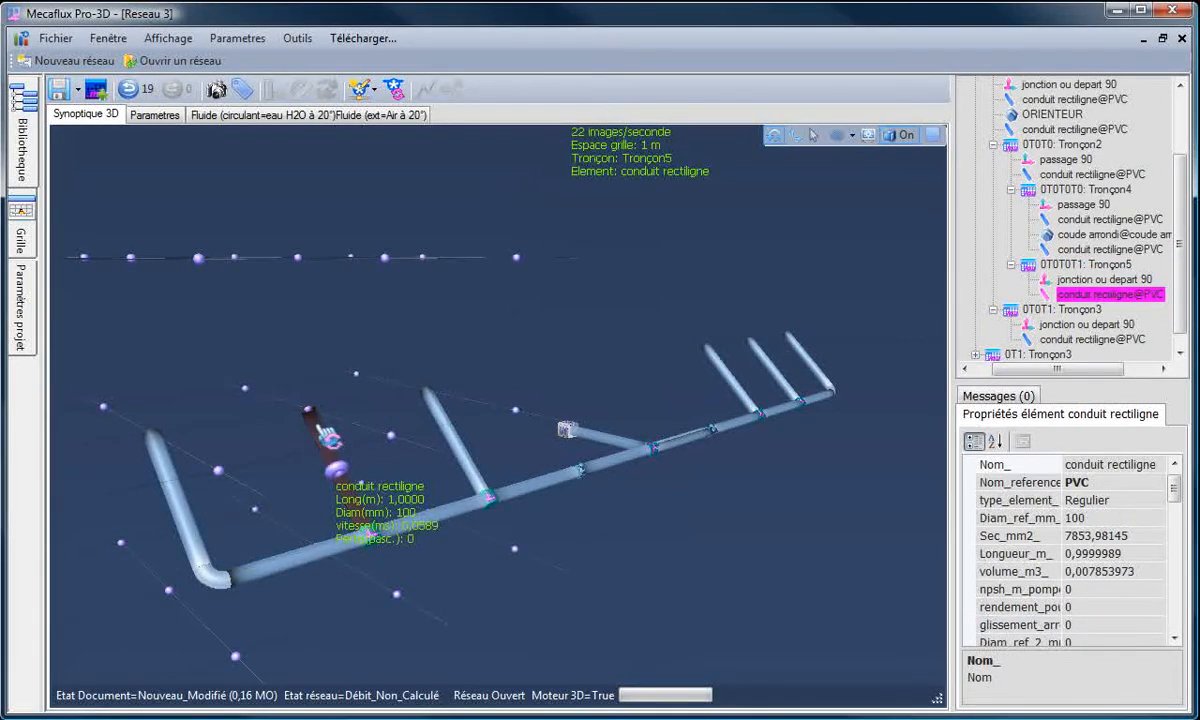
right_click(322, 433)
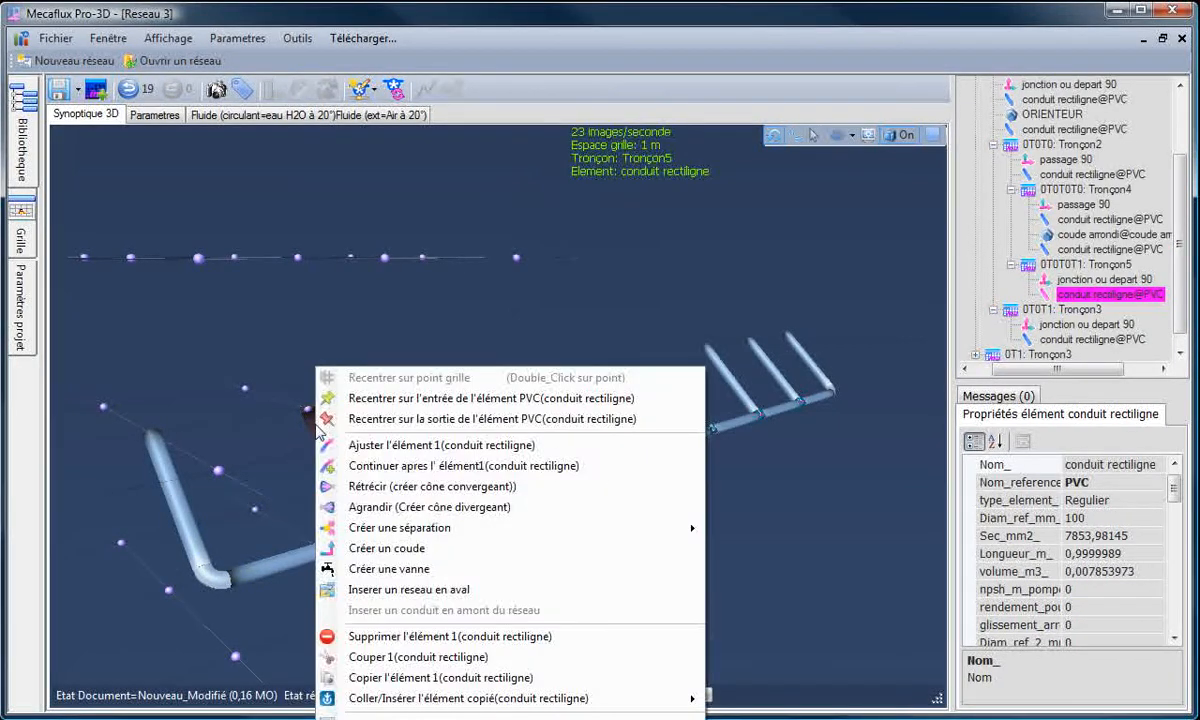
click(394, 466)
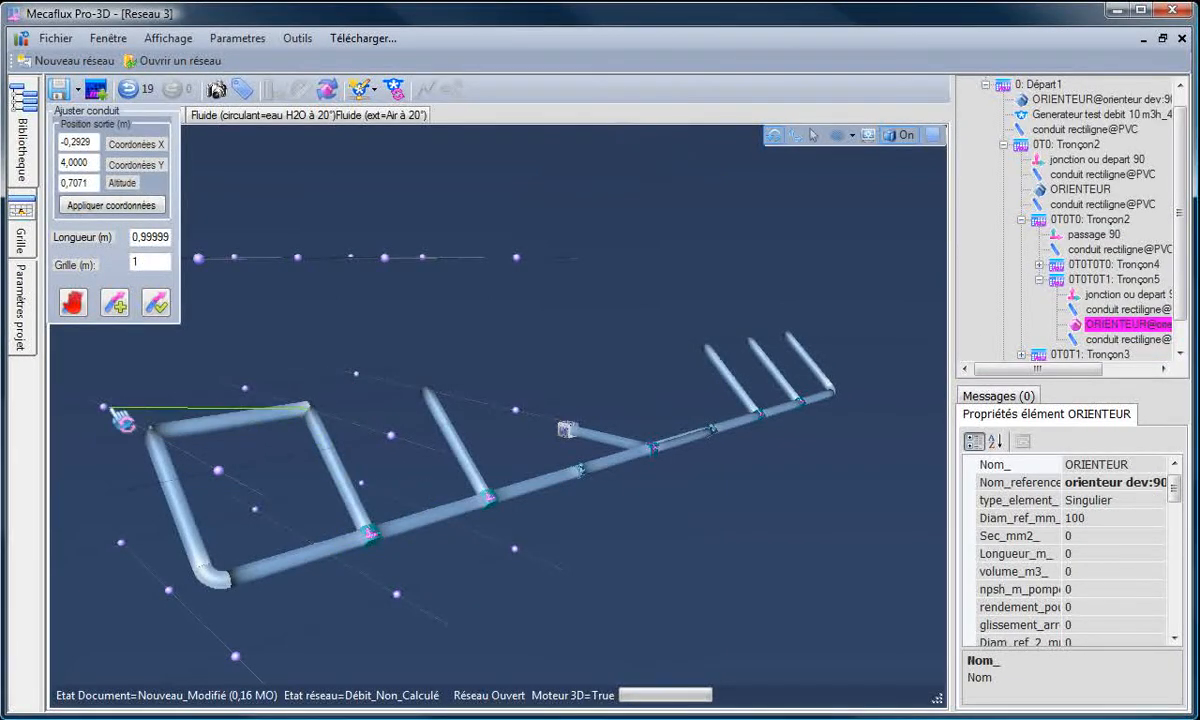
click(157, 432)
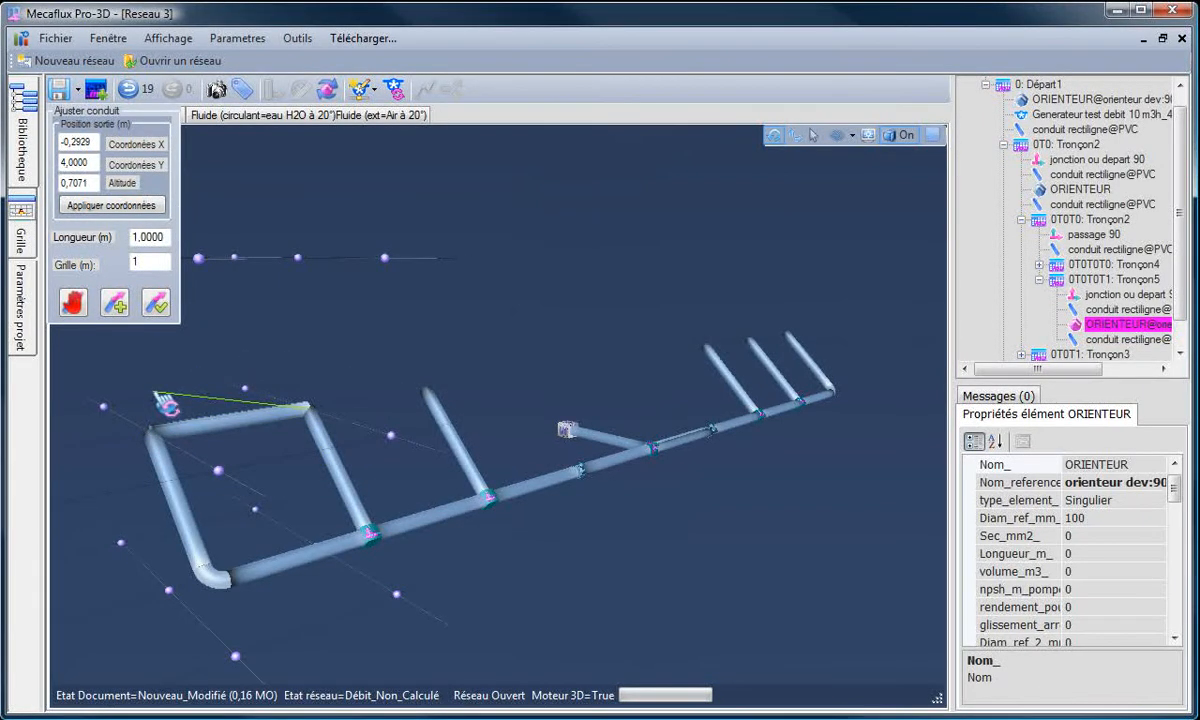
click(156, 304)
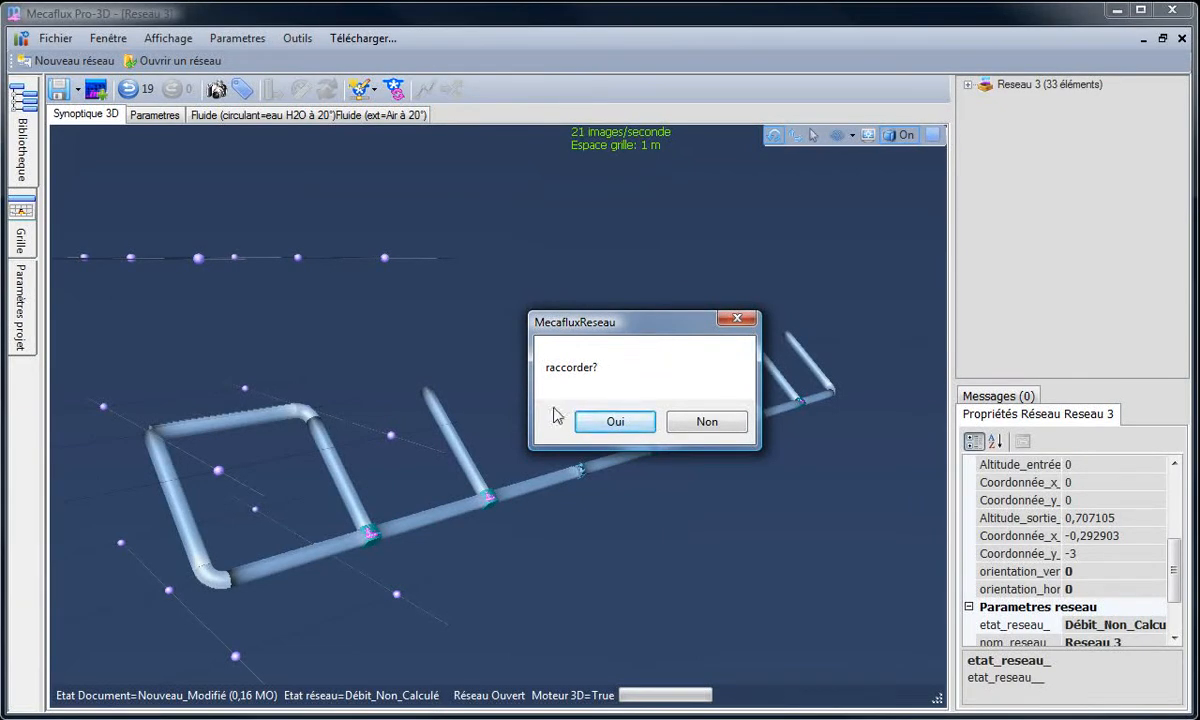
- Accept connecting the new conduit to the Tronçon4 outlet, closing the loop with a junction
click(616, 423)
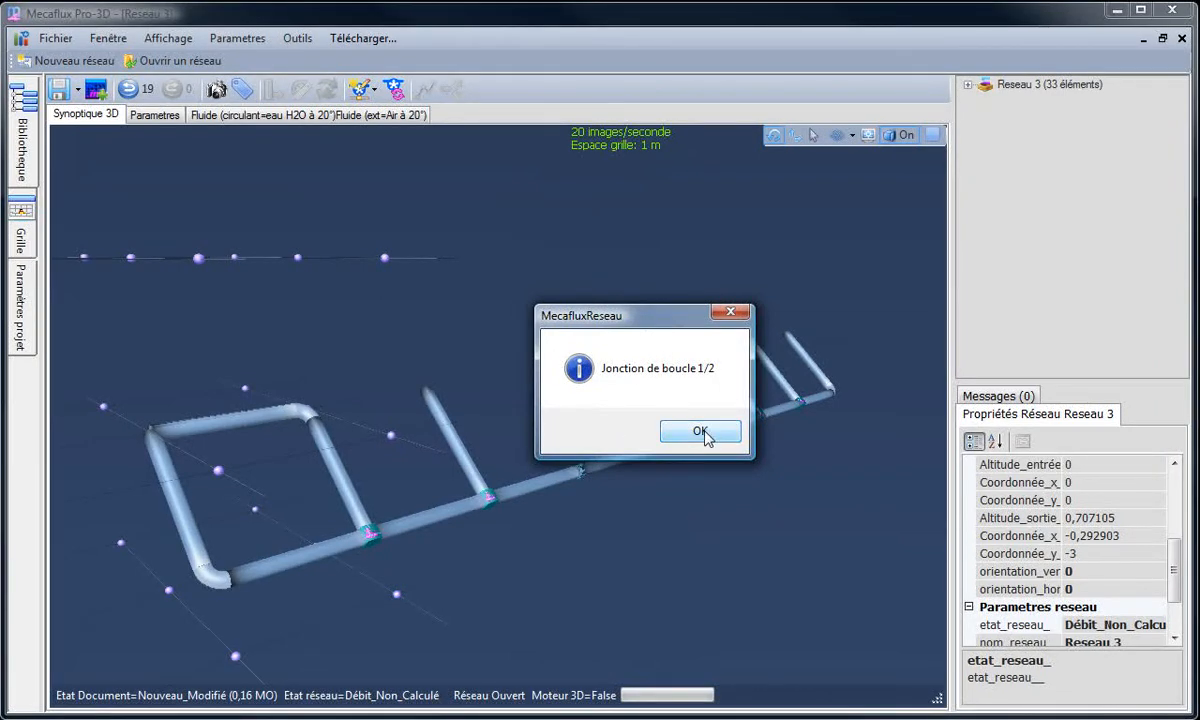
click(702, 433)
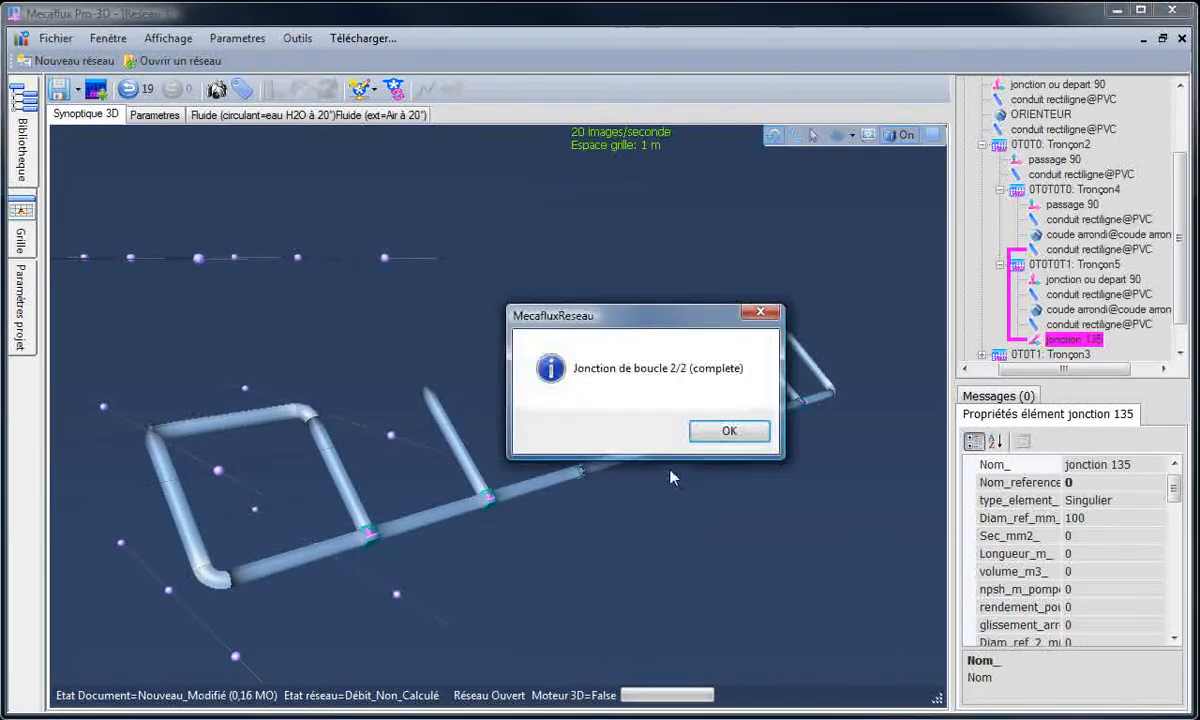
drag(654, 316, 615, 283)
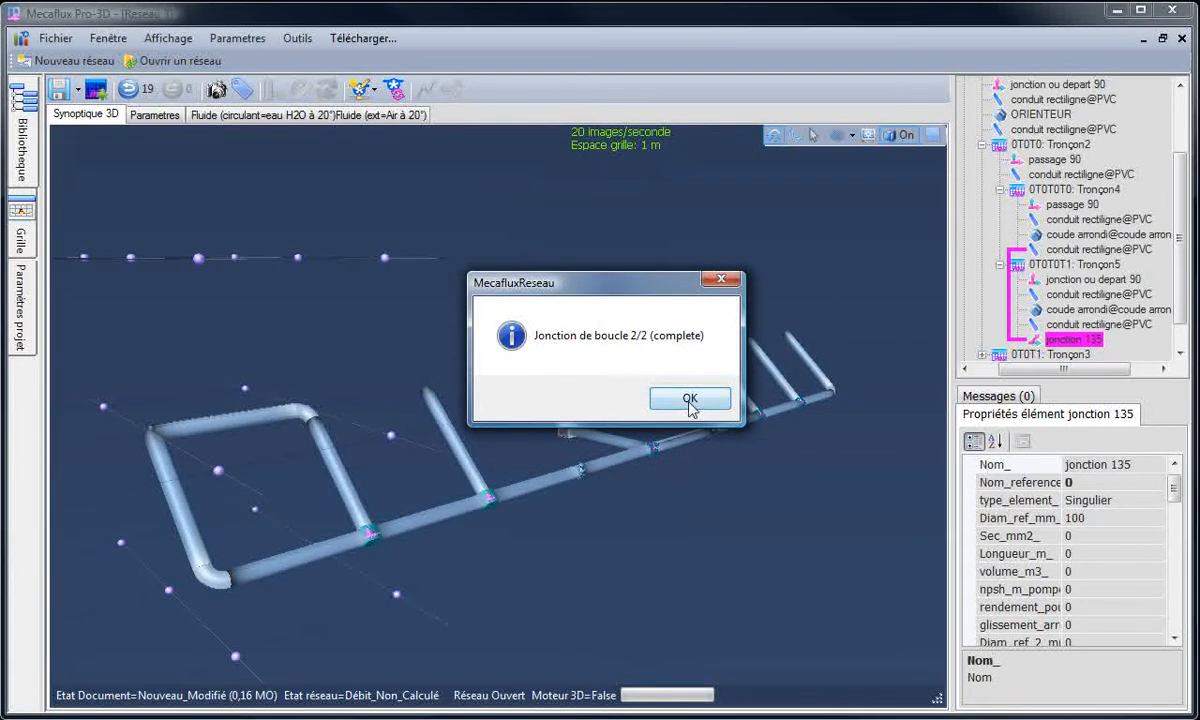
click(690, 400)
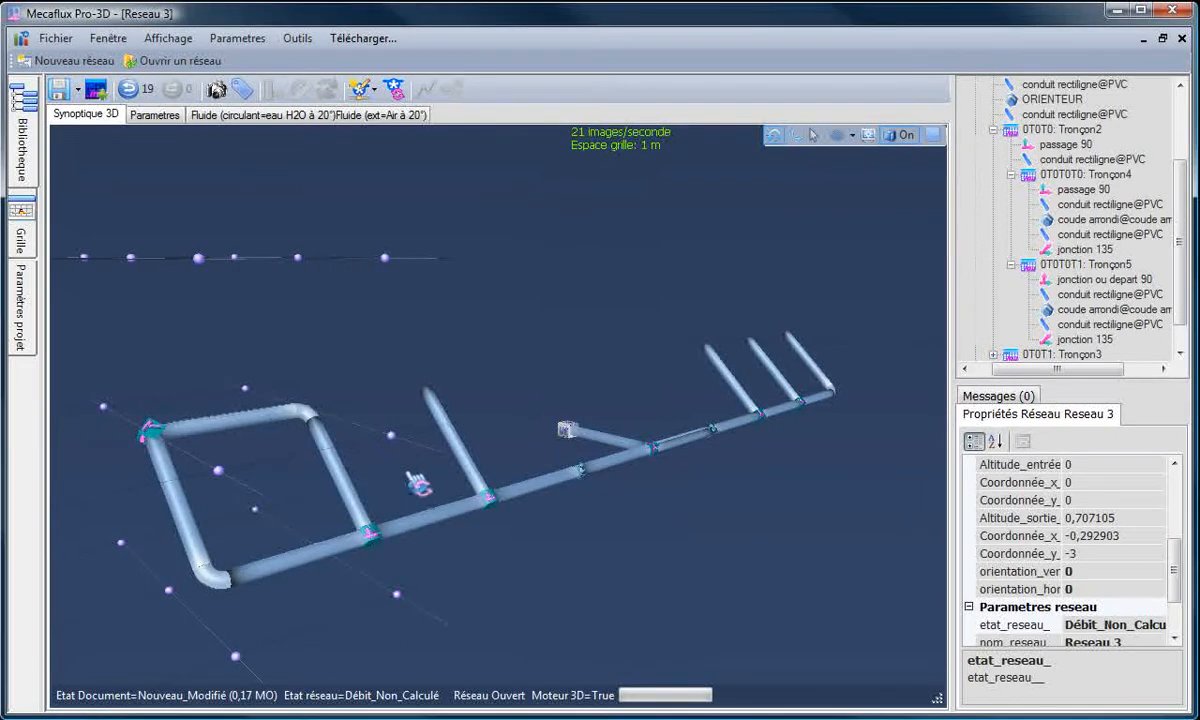
- Continue after the loop's jonction 135 with a 1 m conduit ending at X 0,7071, Y 4,0000, altitude 0,7071
drag(408, 472, 230, 366)
click(199, 356)
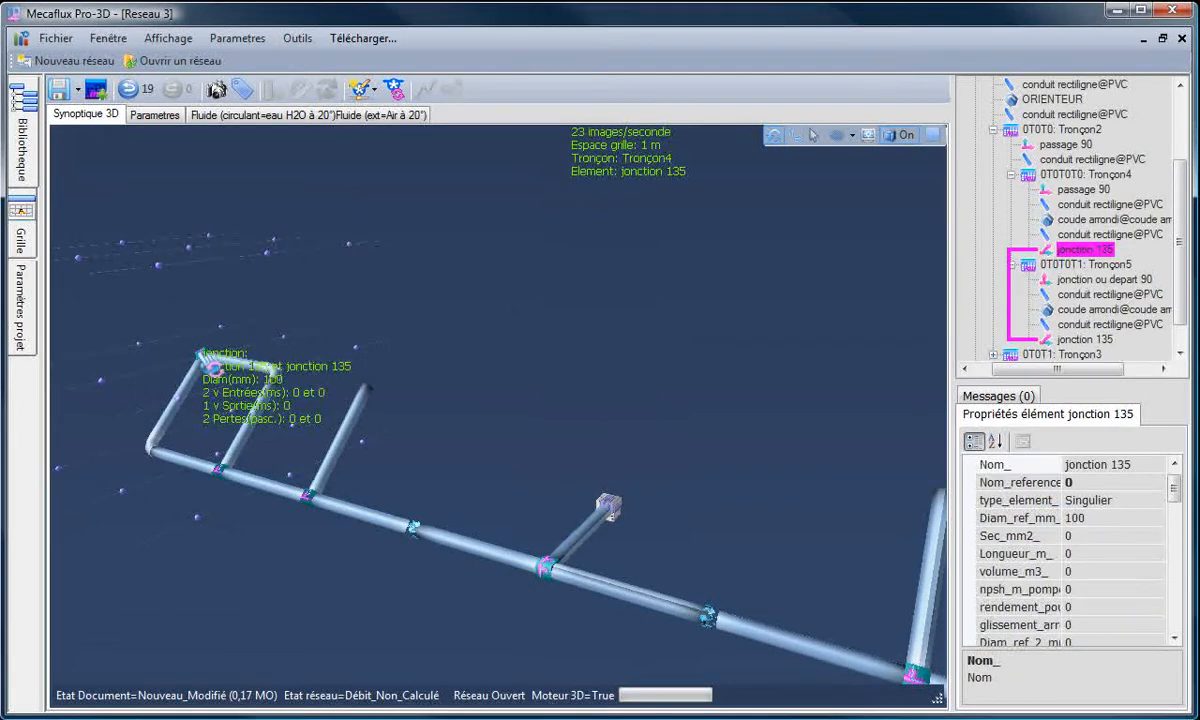
right_click(199, 357)
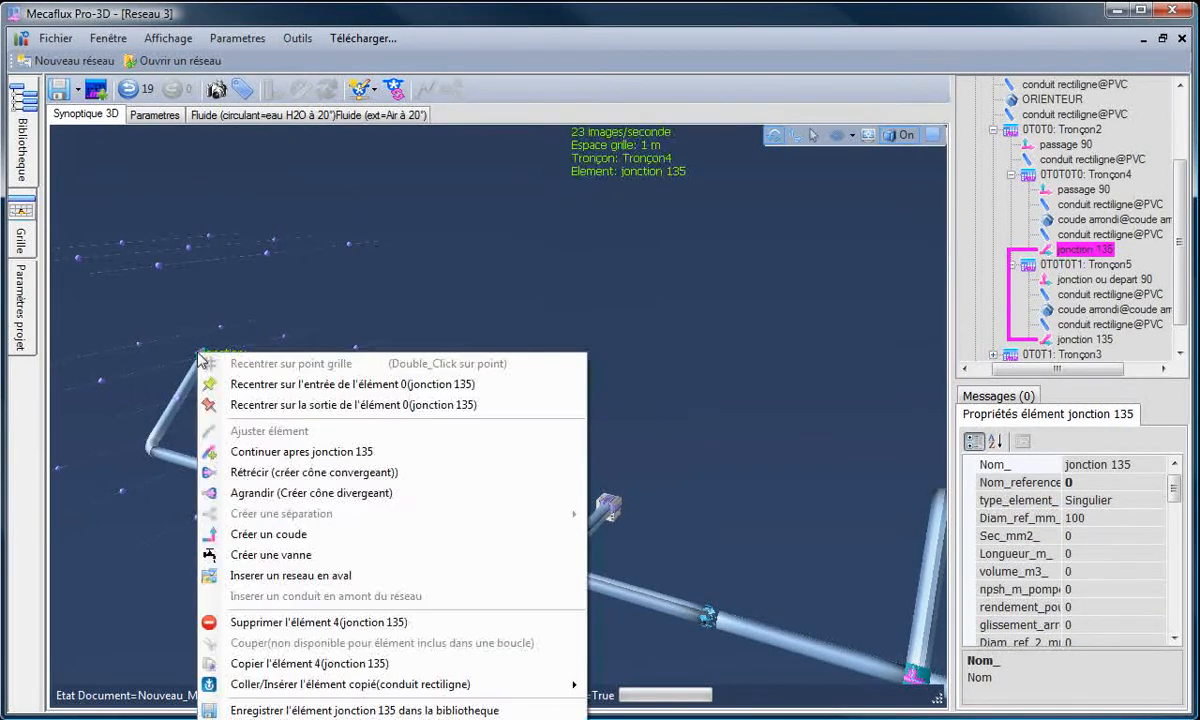
click(258, 451)
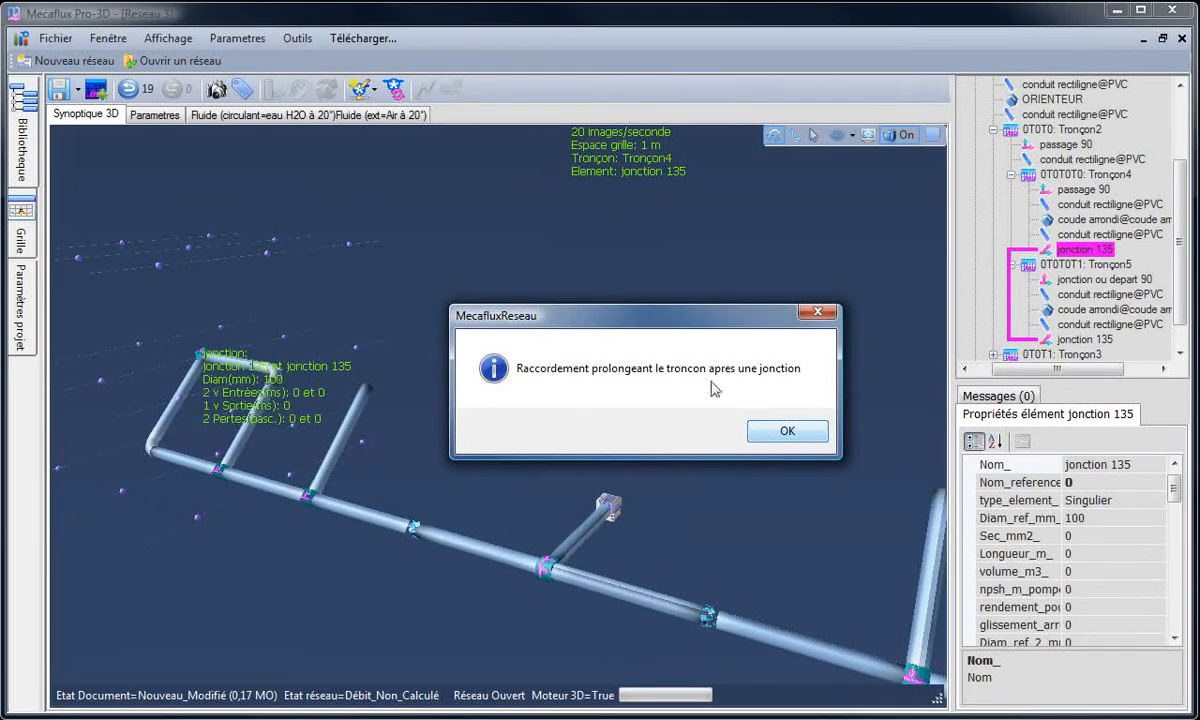
click(776, 430)
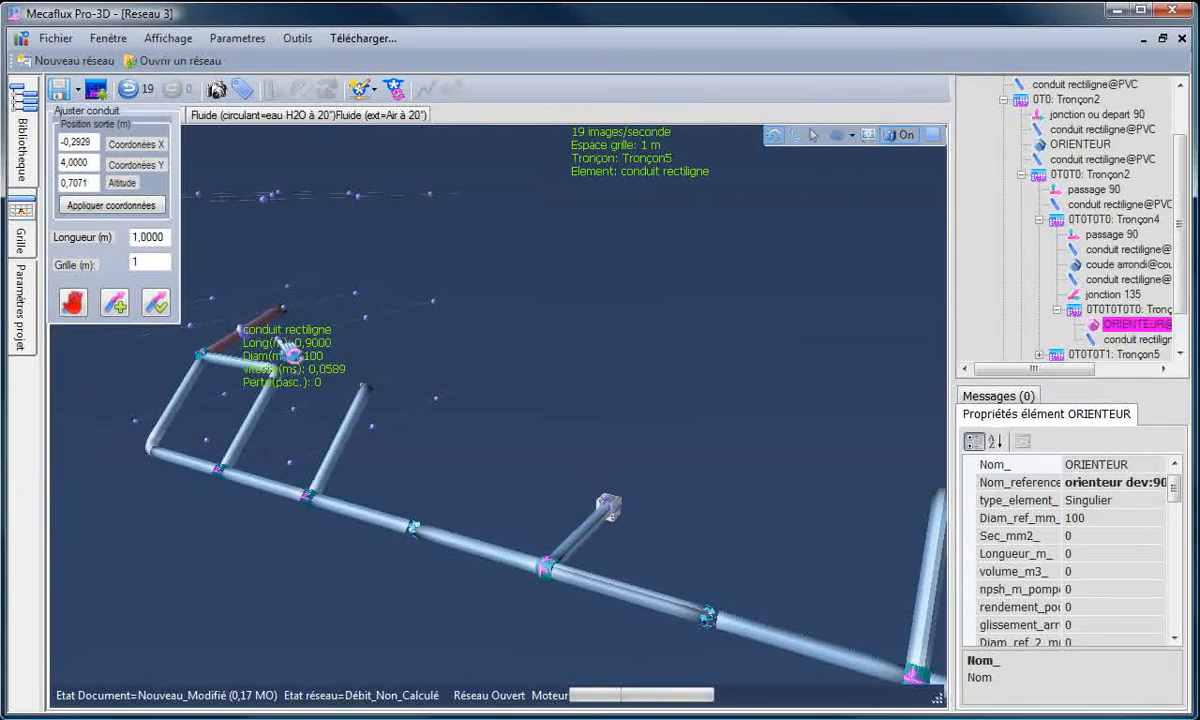
drag(290, 338, 327, 349)
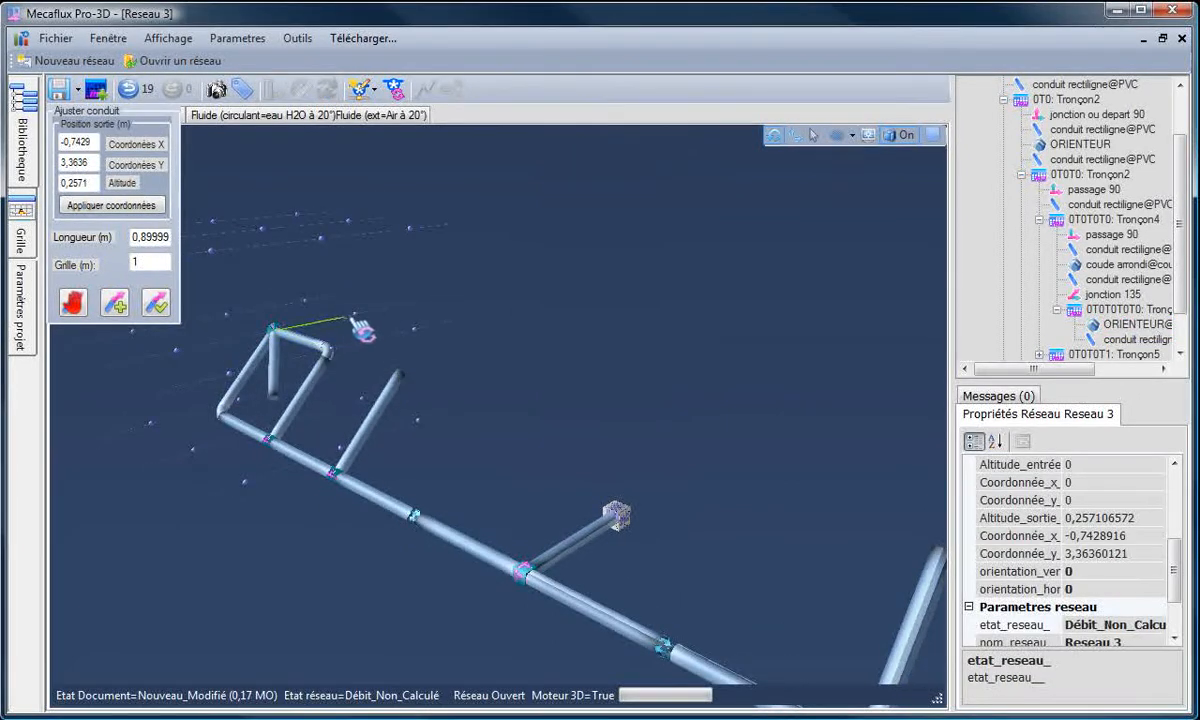
click(356, 313)
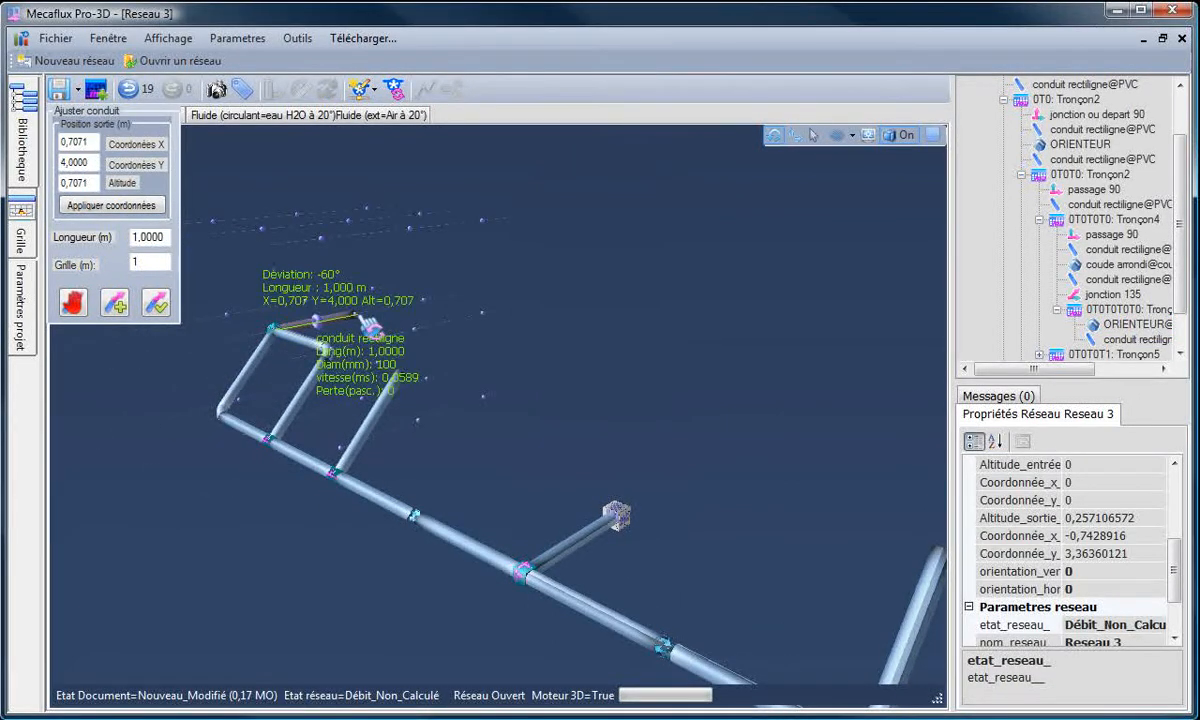
click(156, 301)
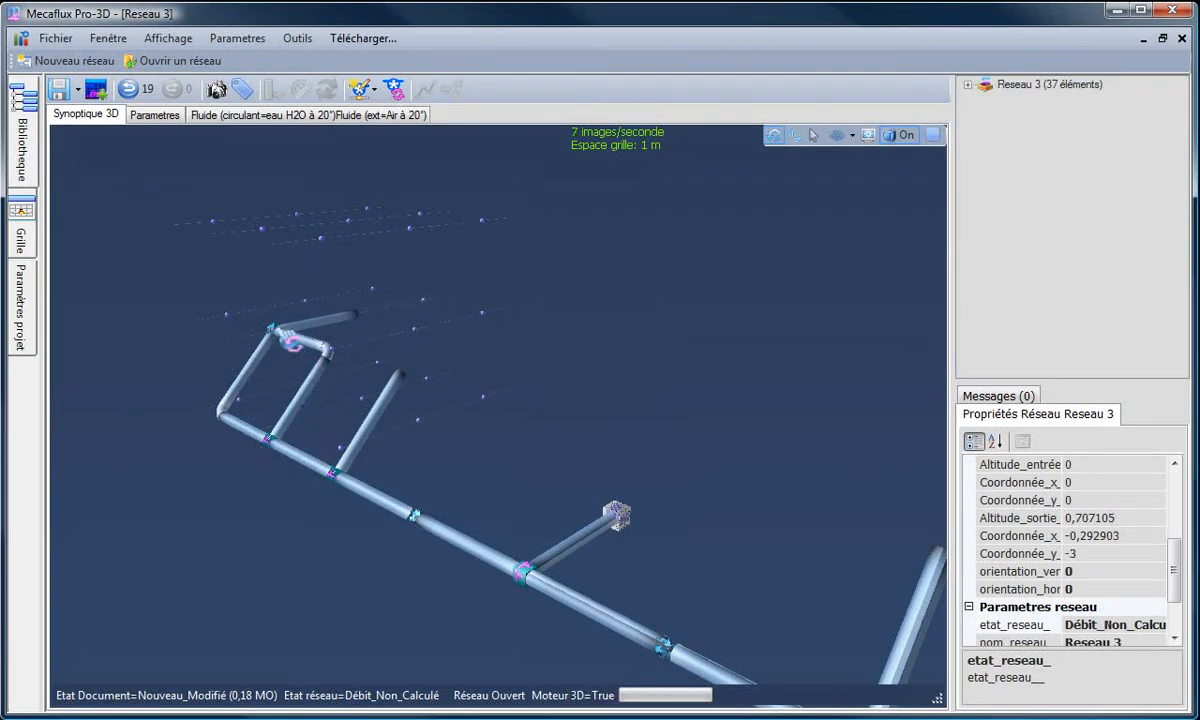
- Examine the new outlet conduit after the loop junction and the Tronçon2 main conduit feeding the loop
click(339, 319)
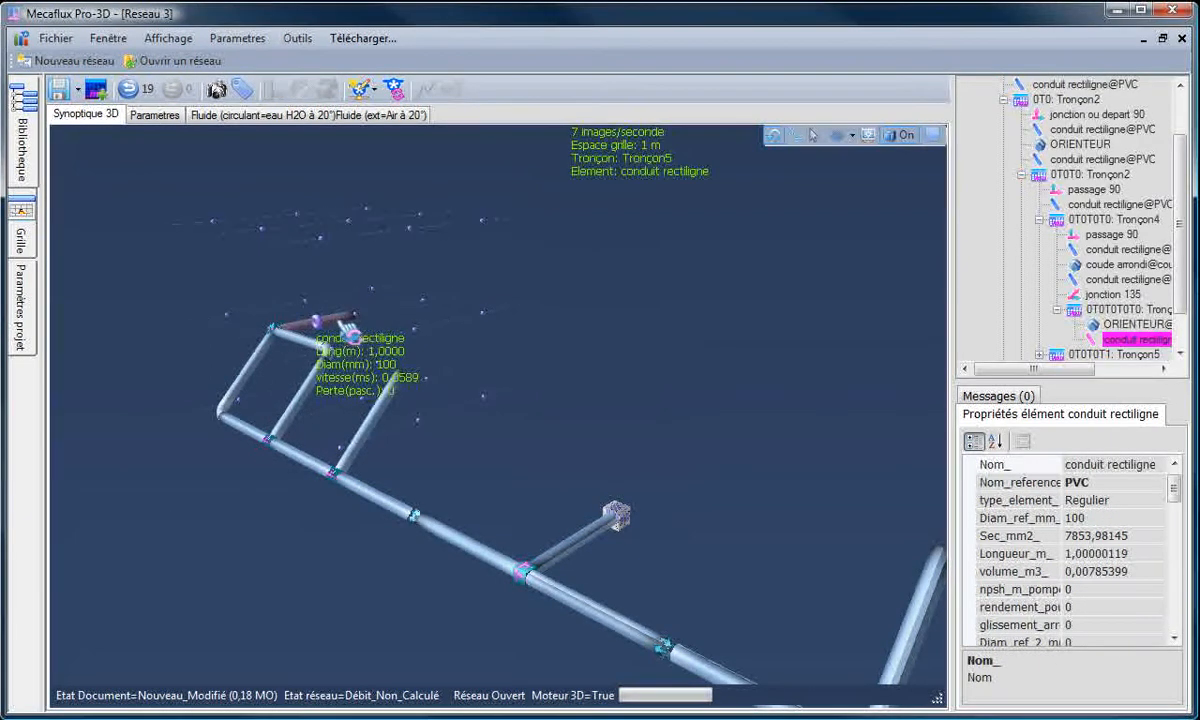
click(373, 330)
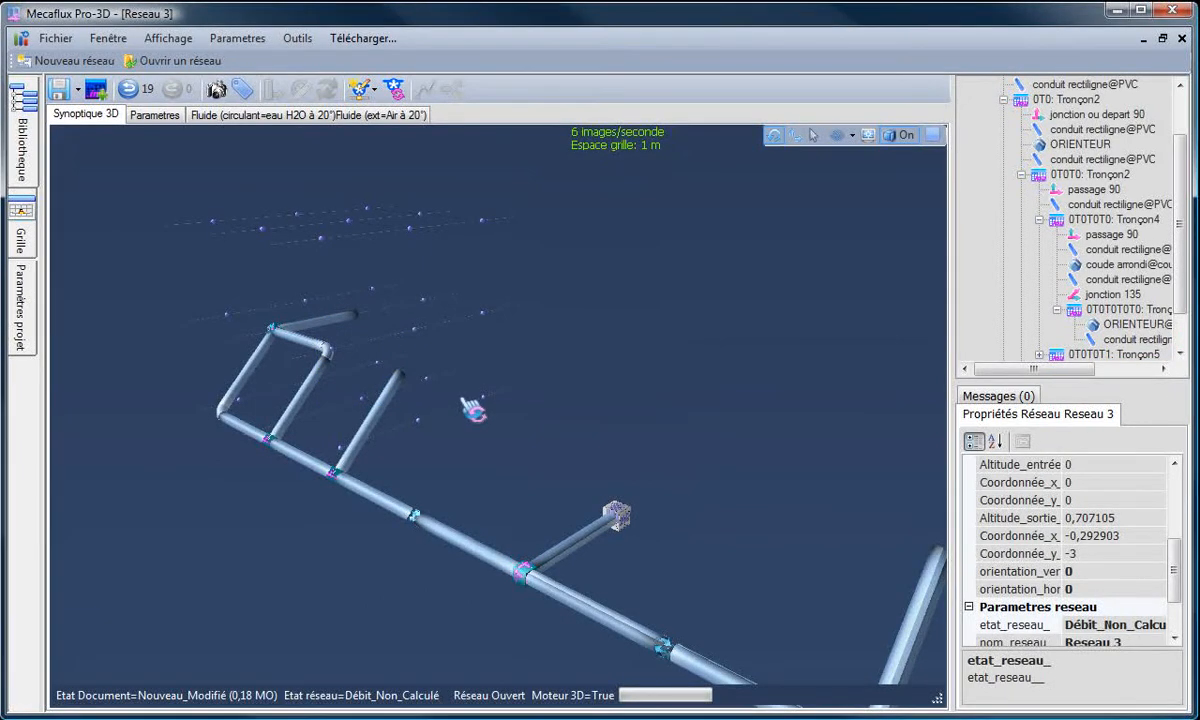
mouse_move(465, 405)
mouse_down()
mouse_move(453, 407)
mouse_move(474, 403)
mouse_up()
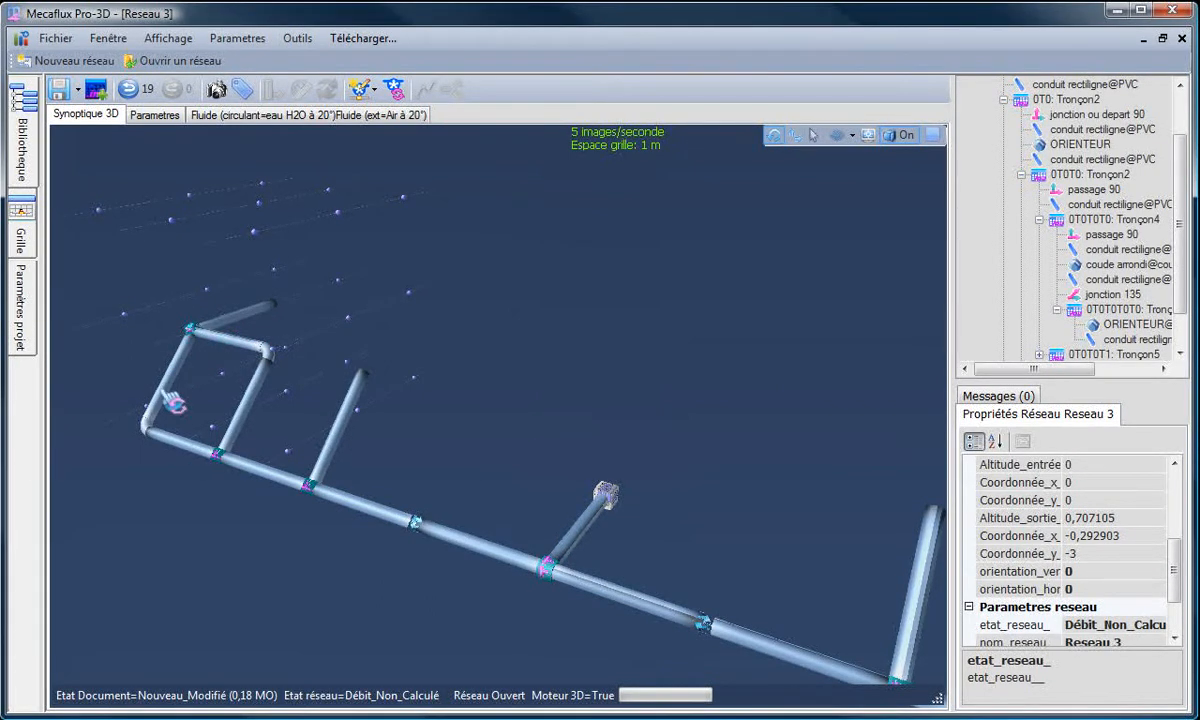
click(281, 485)
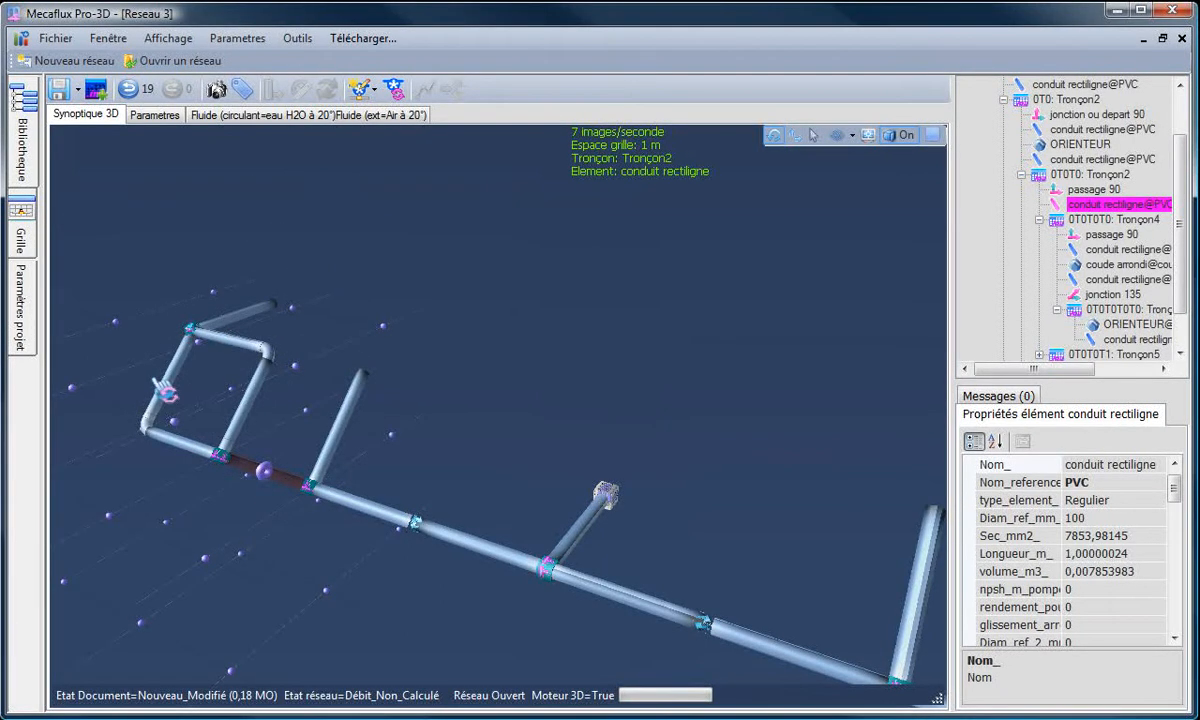
- Examine the outlet conduit after the loop junction, the Tronçon3 branch conduit and the passage 90 junction feeding that branch
click(262, 322)
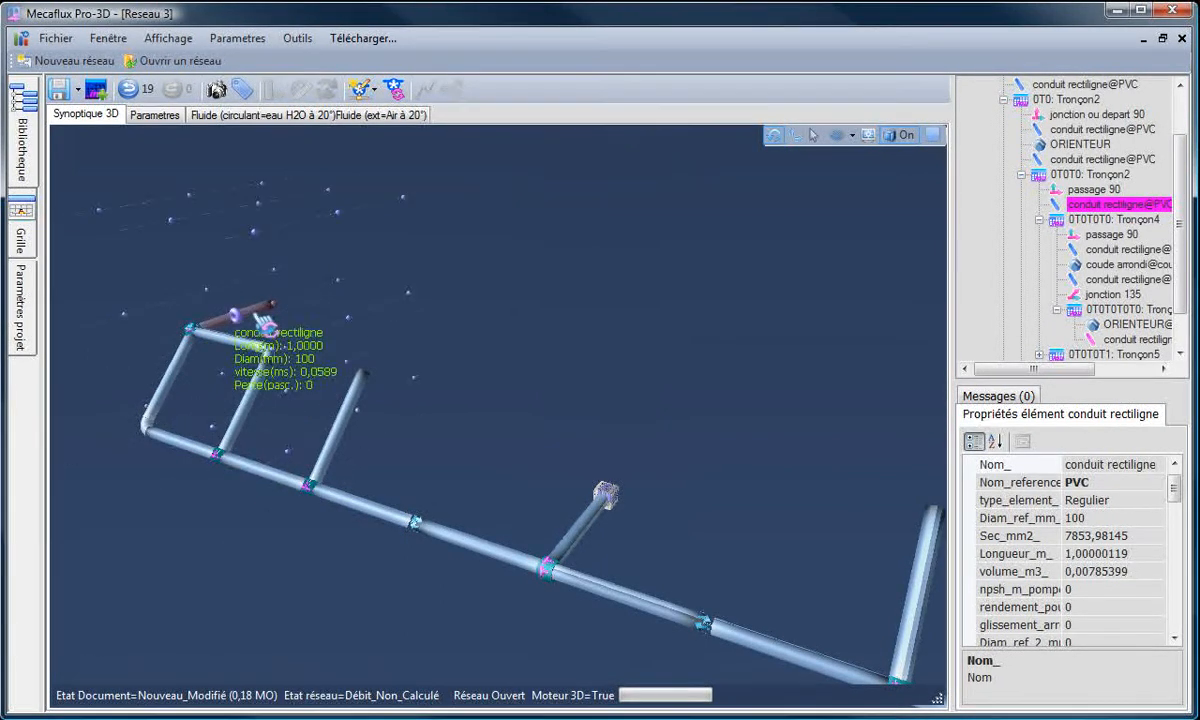
click(200, 495)
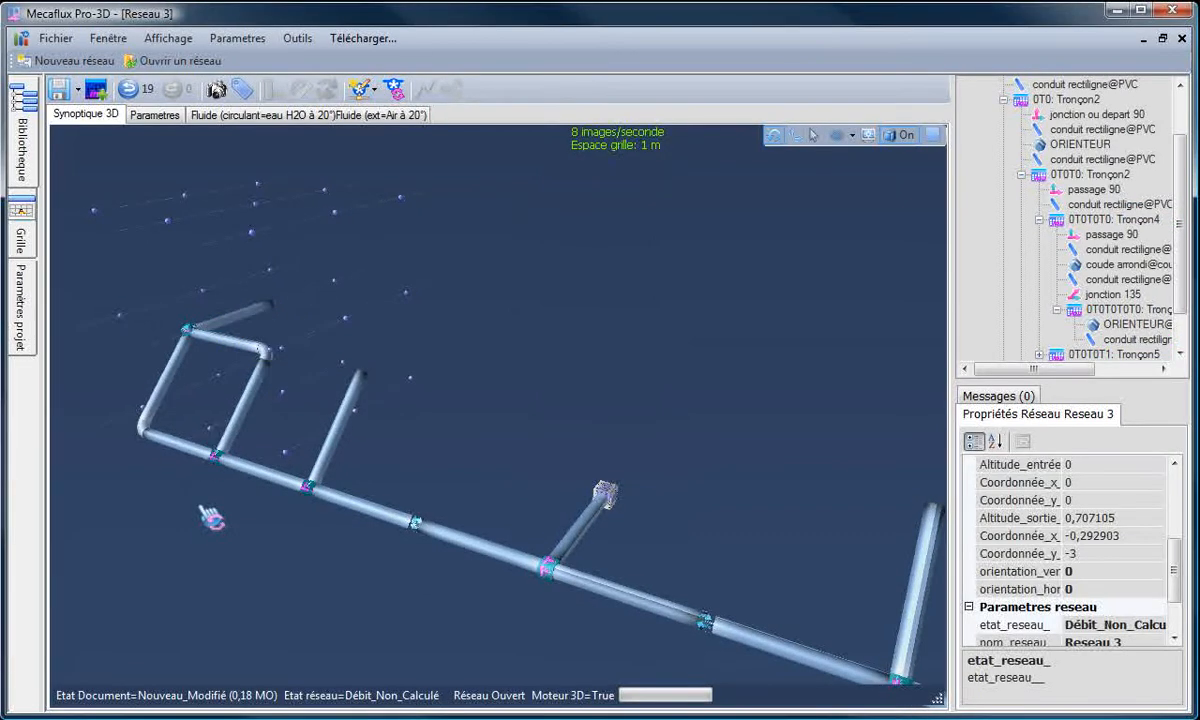
click(265, 324)
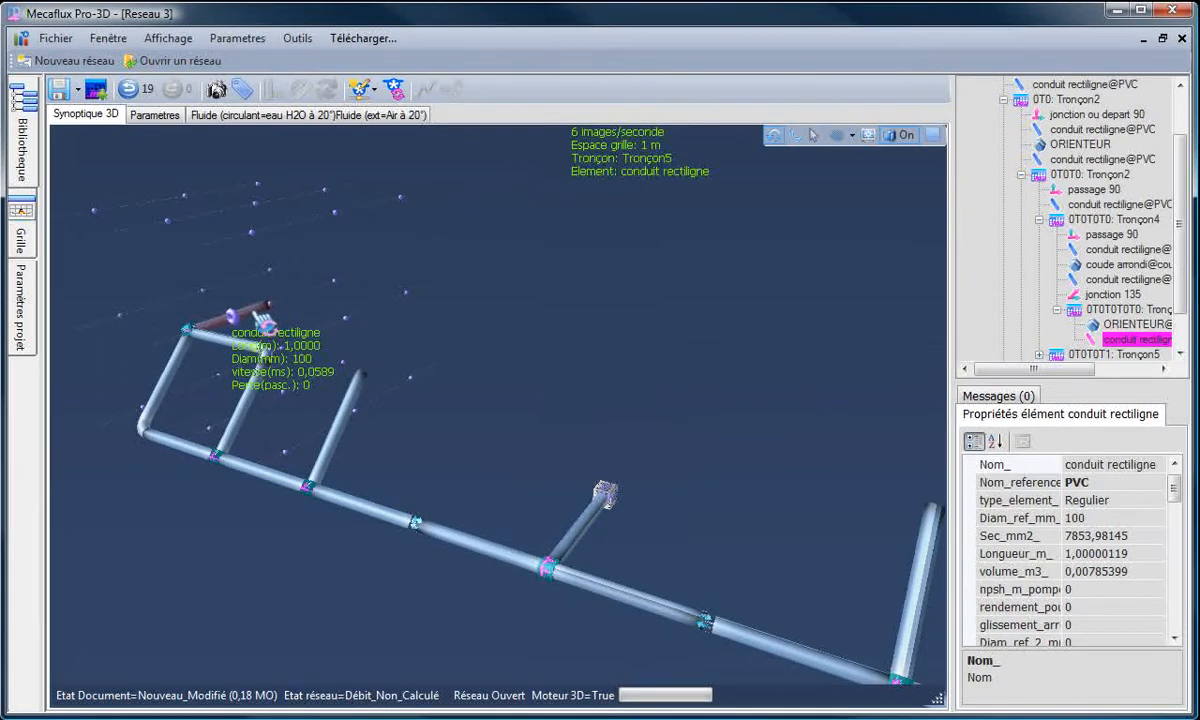
click(340, 425)
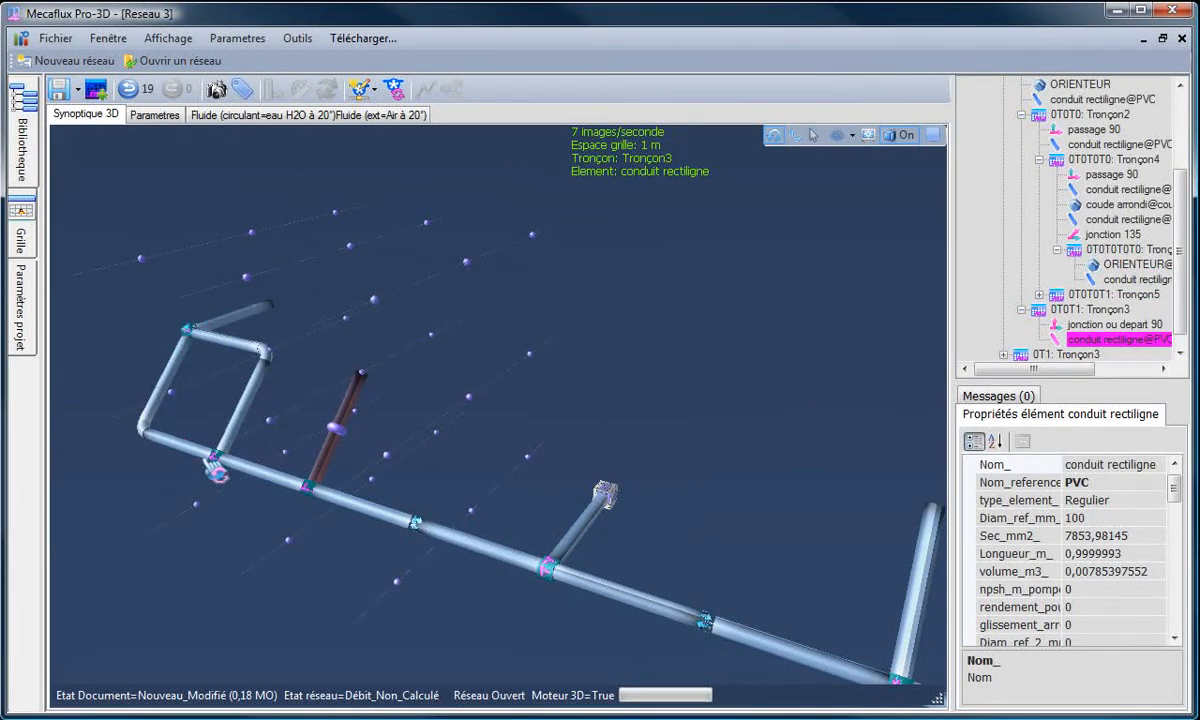
click(315, 503)
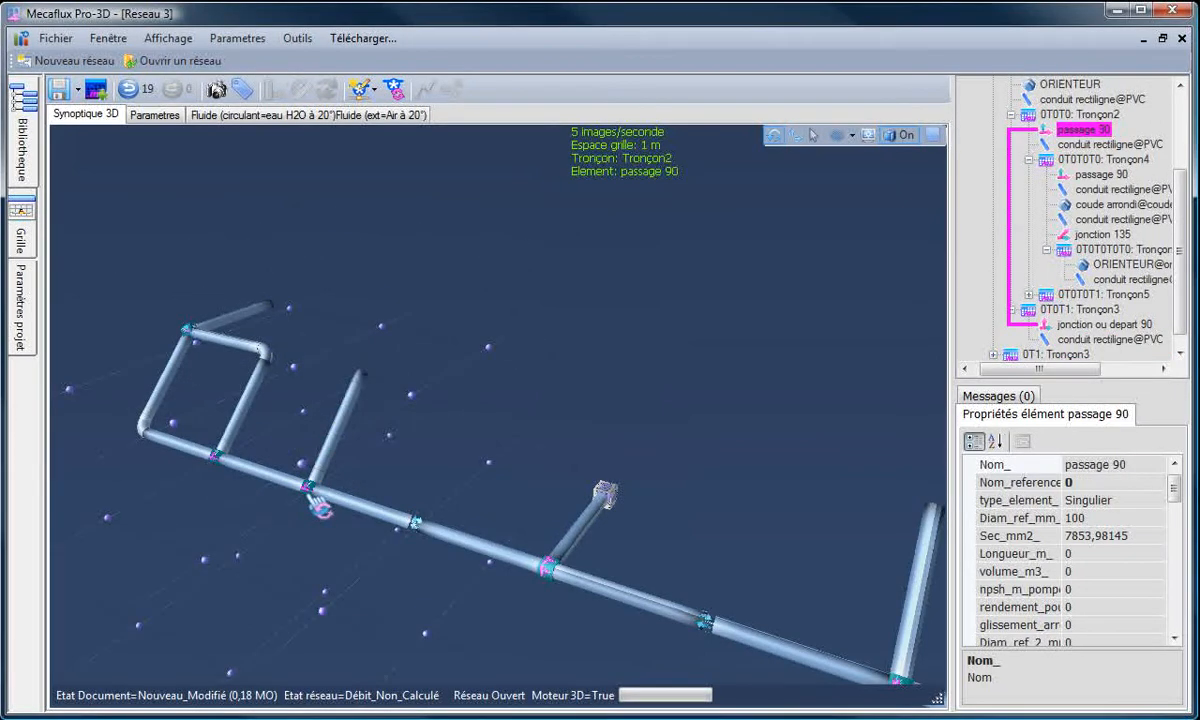
- Continue after the Tronçon3 straight conduit with a 1 m conduit ending at X 0,7071, Y 2,0000, altitude 0,7071
drag(370, 453, 367, 407)
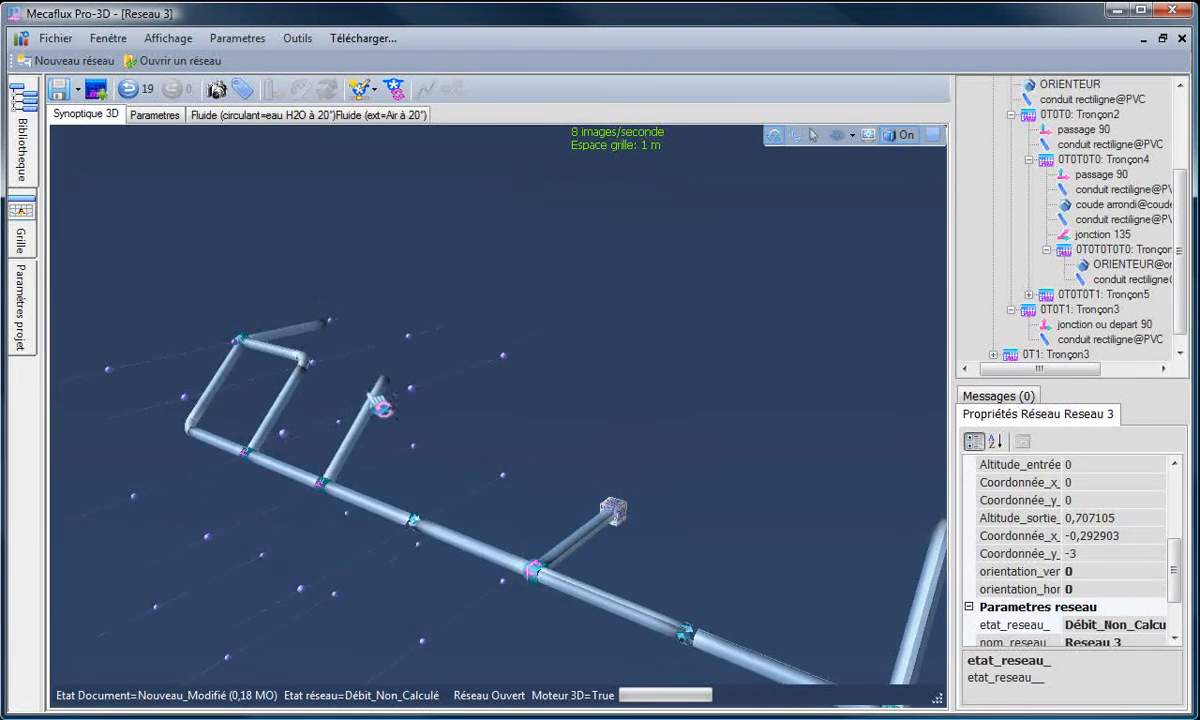
click(386, 393)
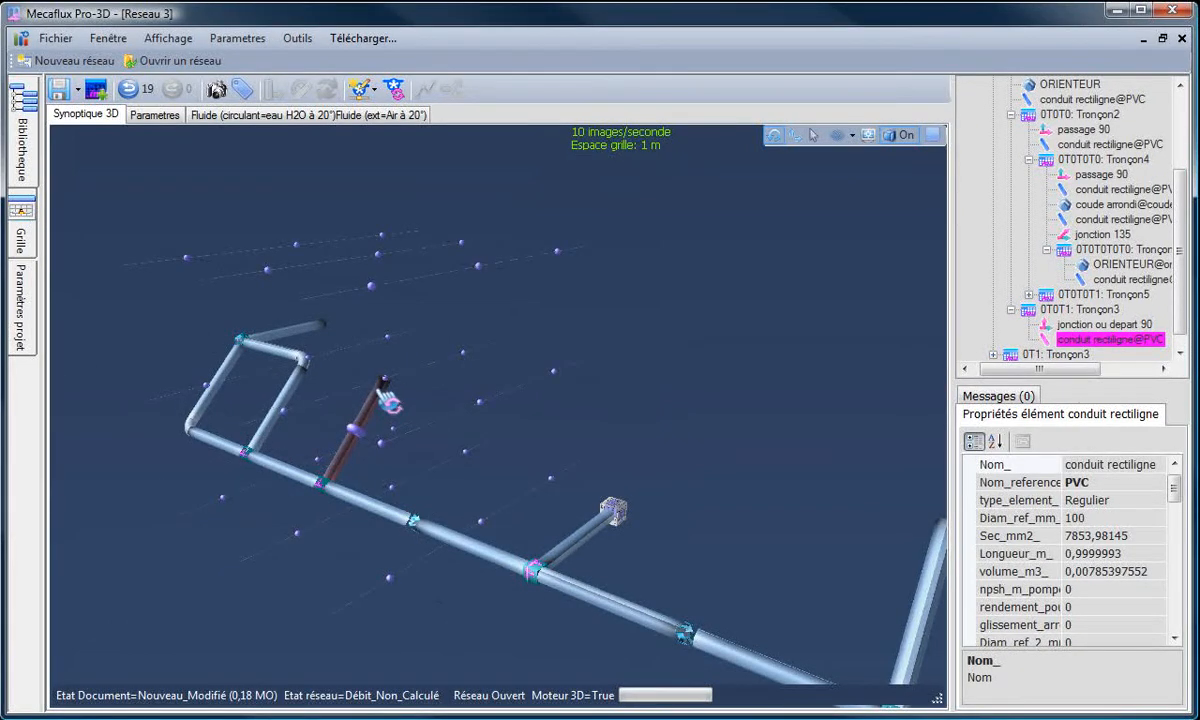
right_click(378, 368)
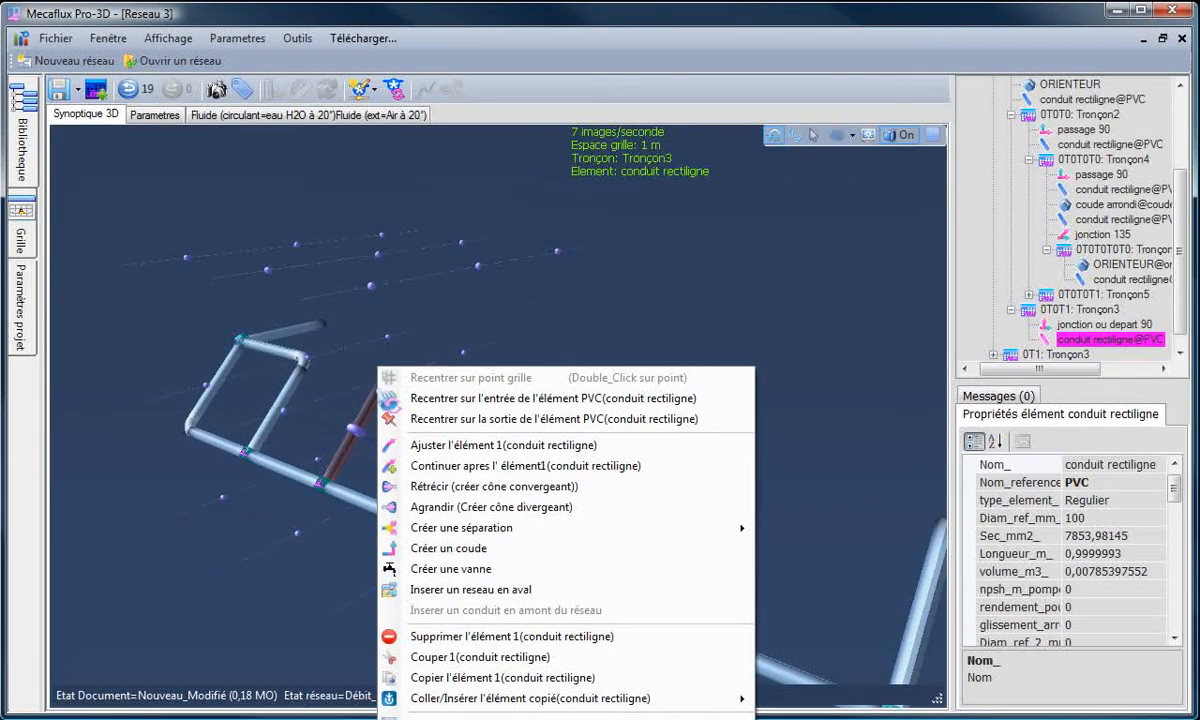
click(455, 445)
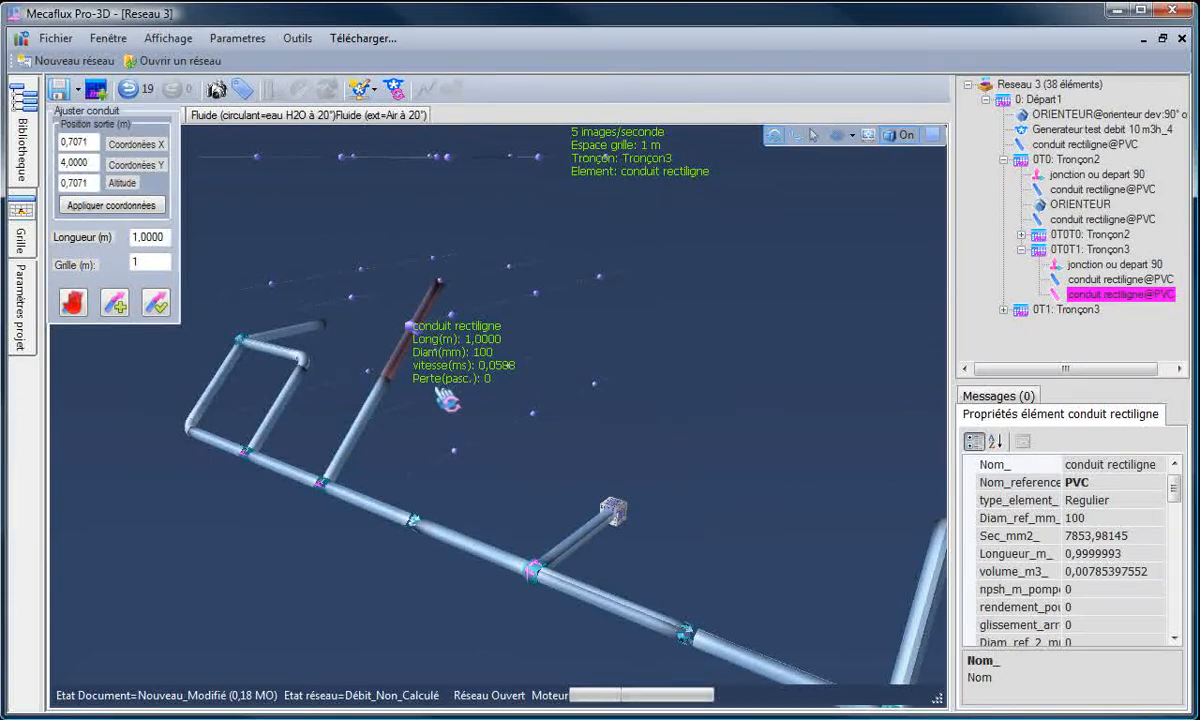
click(592, 341)
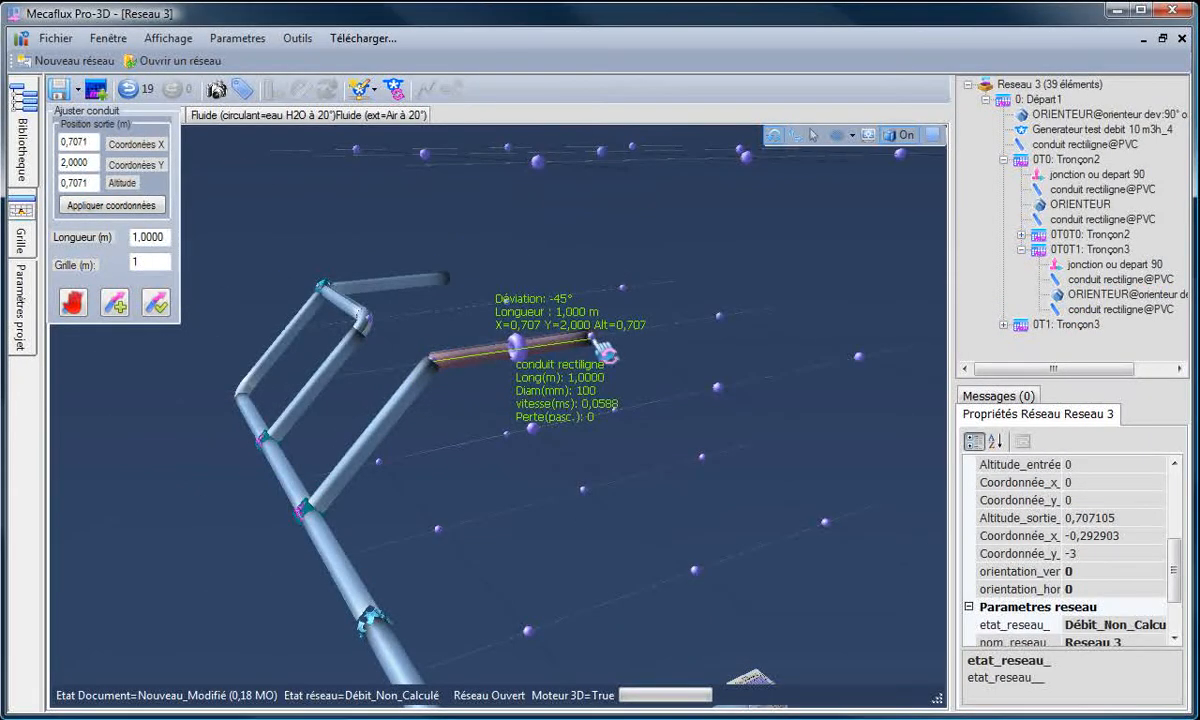
click(156, 302)
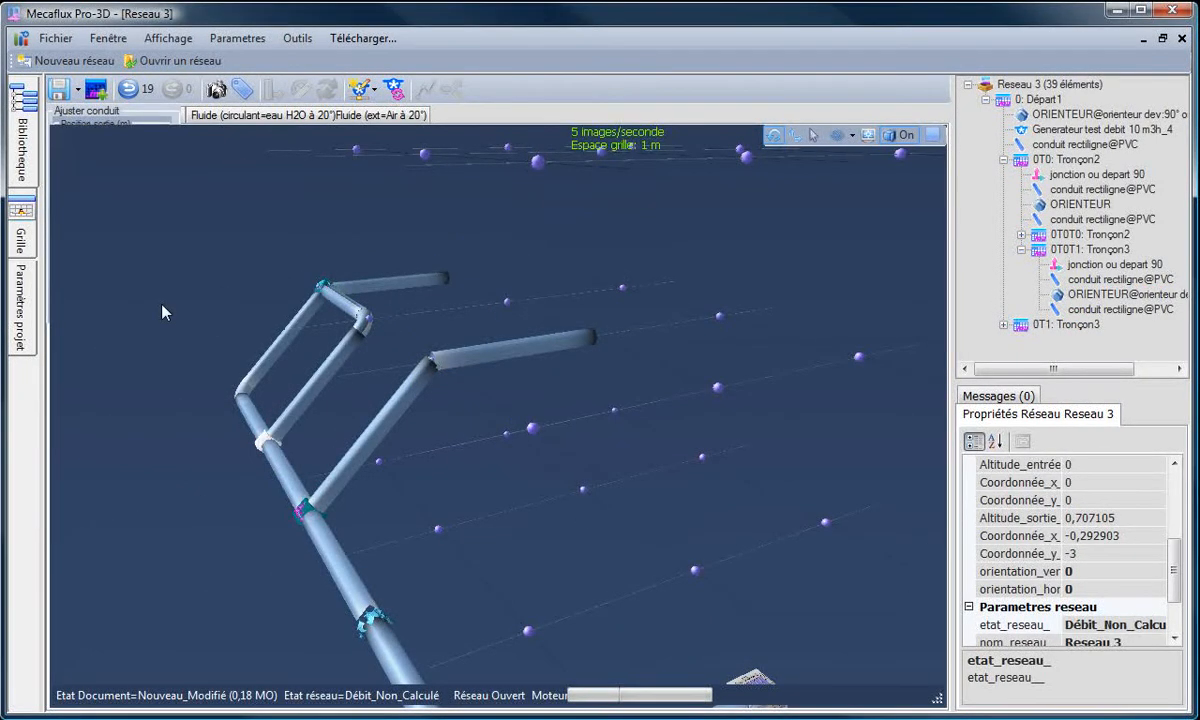
- Continue after the first loop's outlet conduit with a 2 m conduit ending at the Tronçon3 outlet, X 0,7071, Y 2,0000, altitude 0,7071
click(441, 284)
right_click(441, 286)
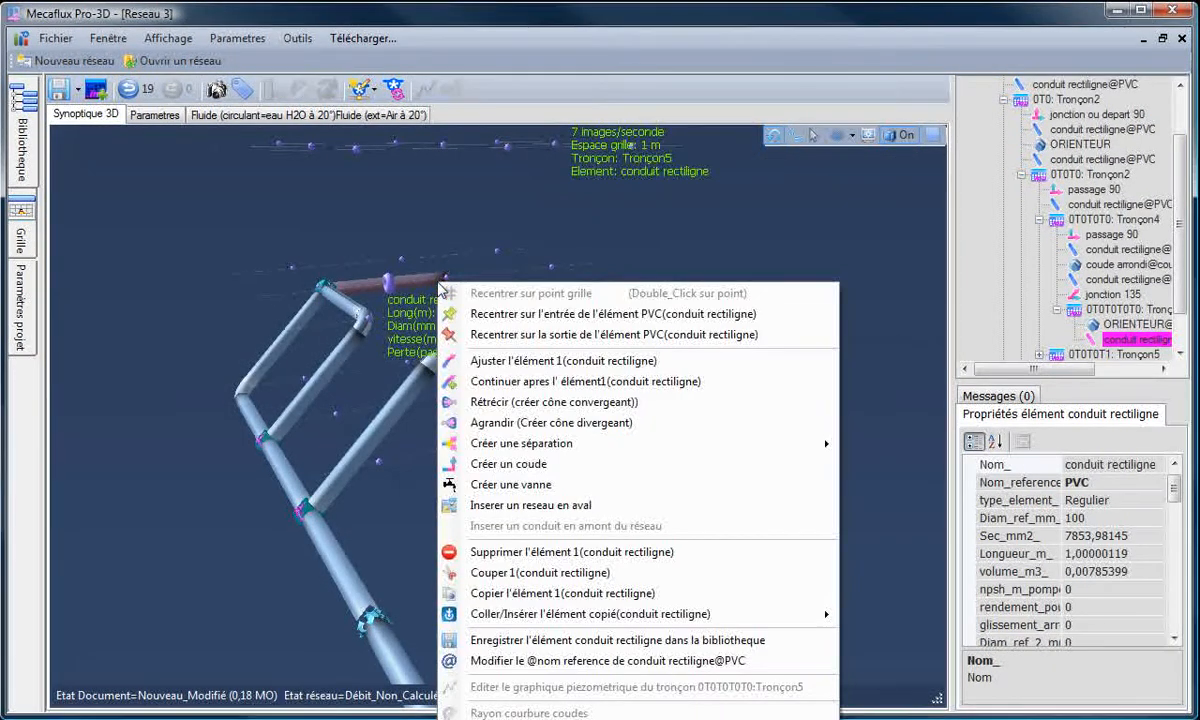
click(500, 372)
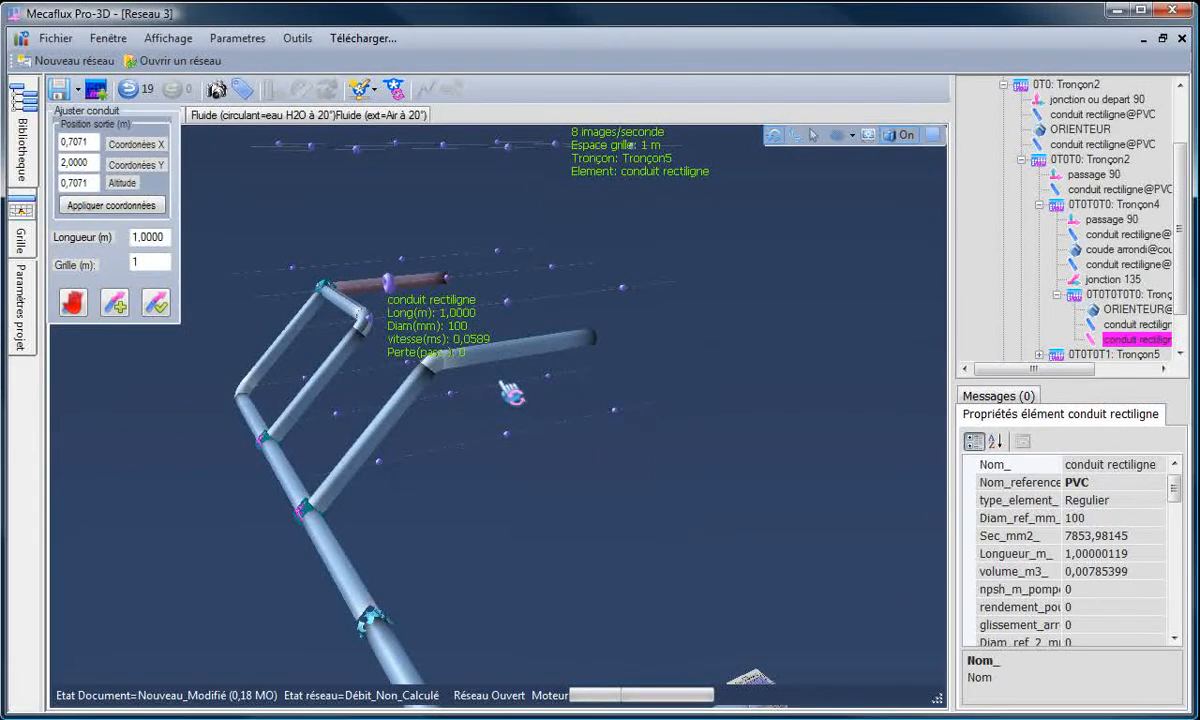
click(506, 390)
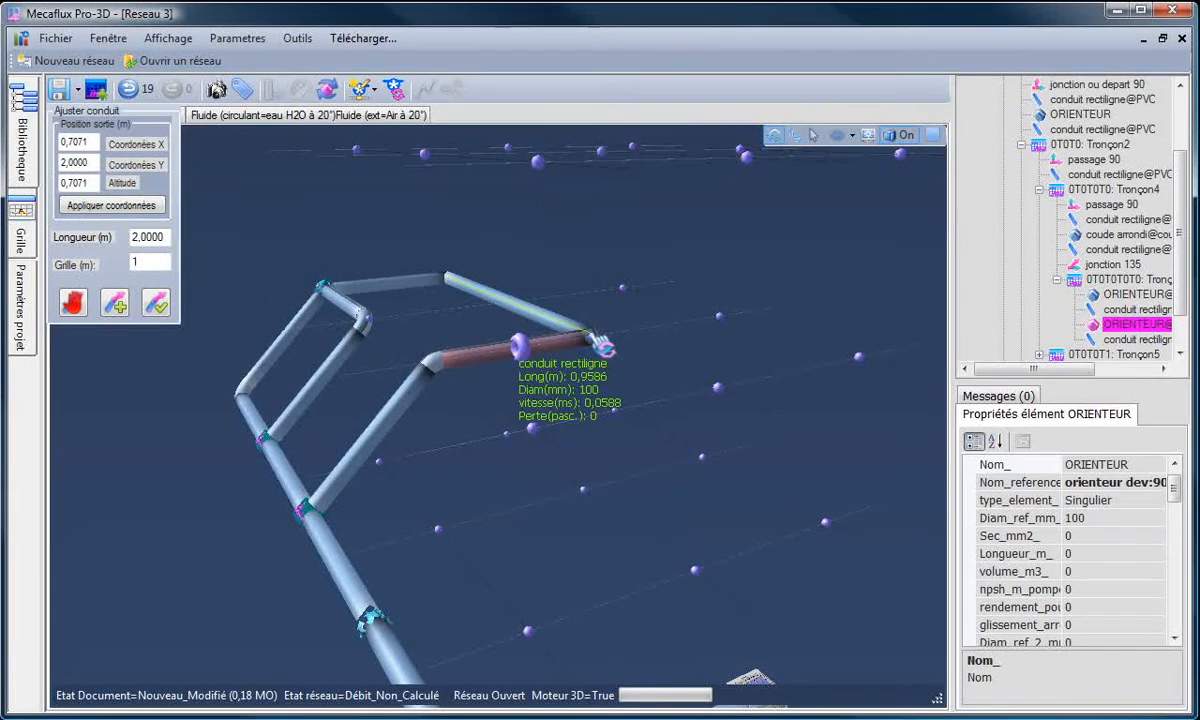
click(160, 301)
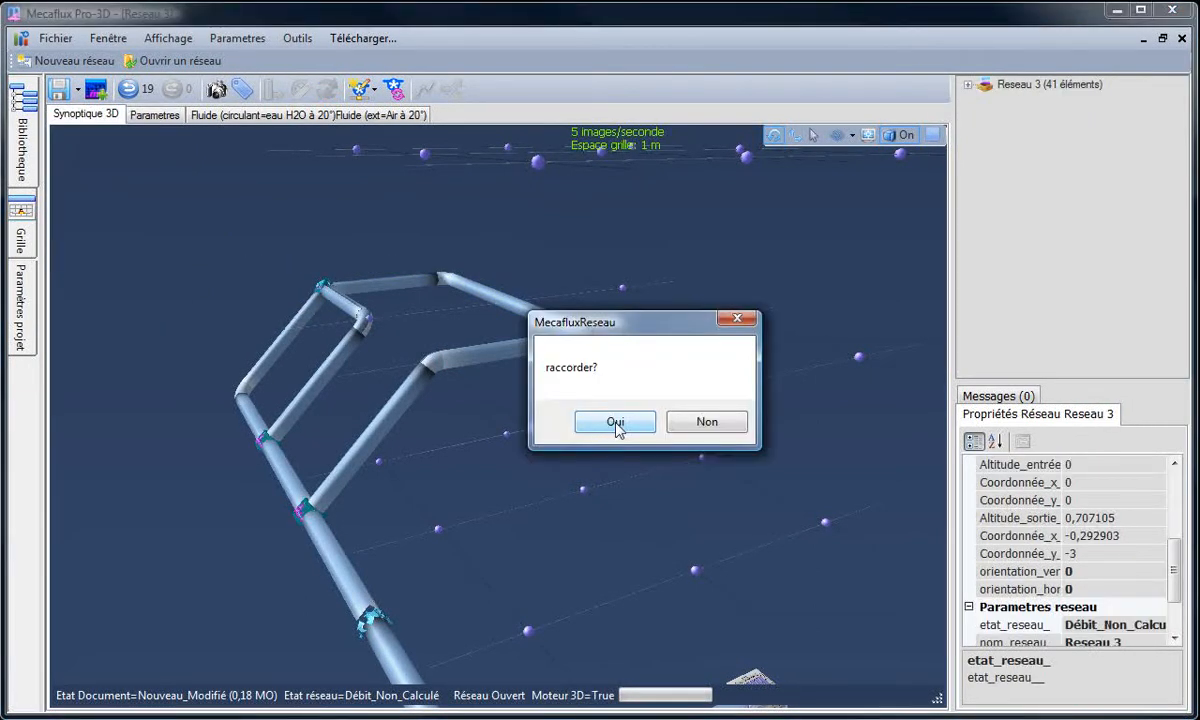
- Accept connecting the 2 m conduit to the Tronçon3 outlet, closing a second loop with a junction
click(615, 423)
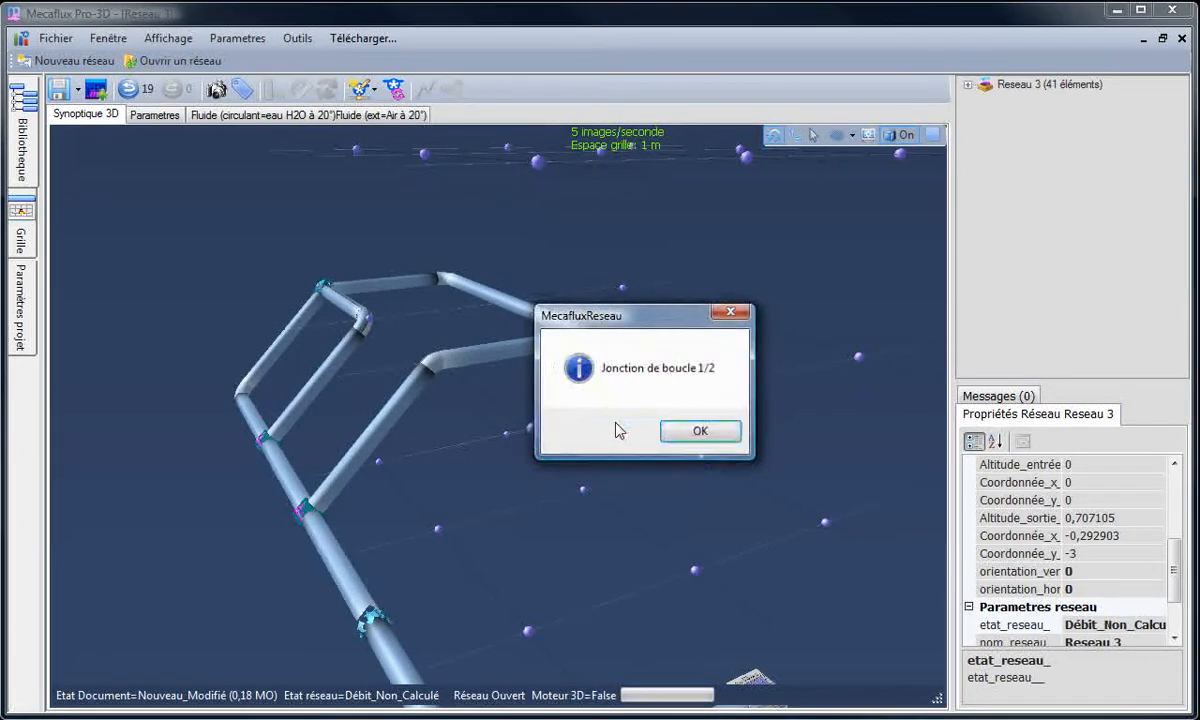
click(699, 432)
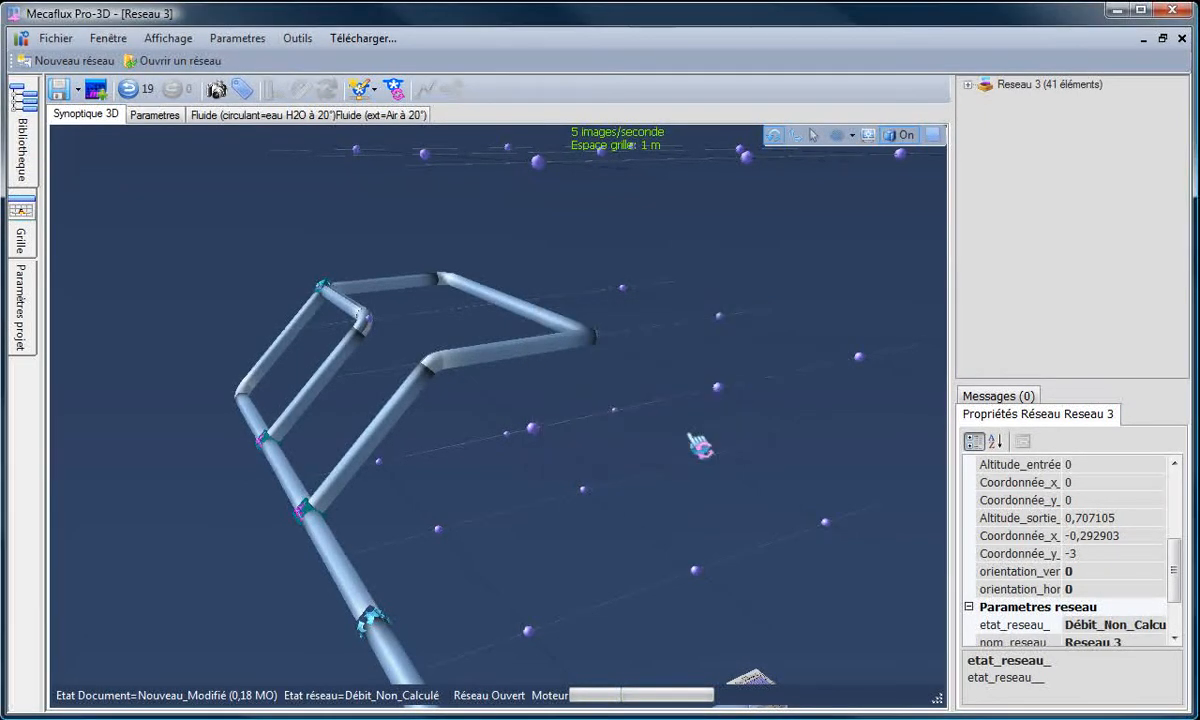
click(697, 441)
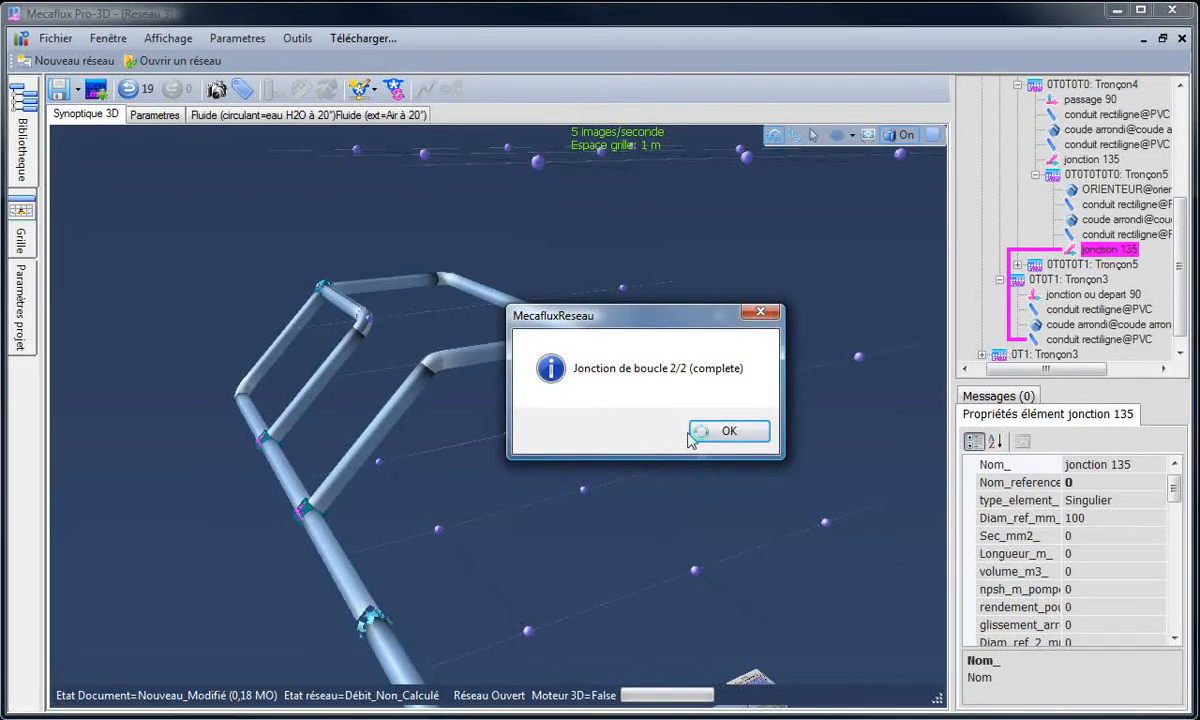
click(691, 433)
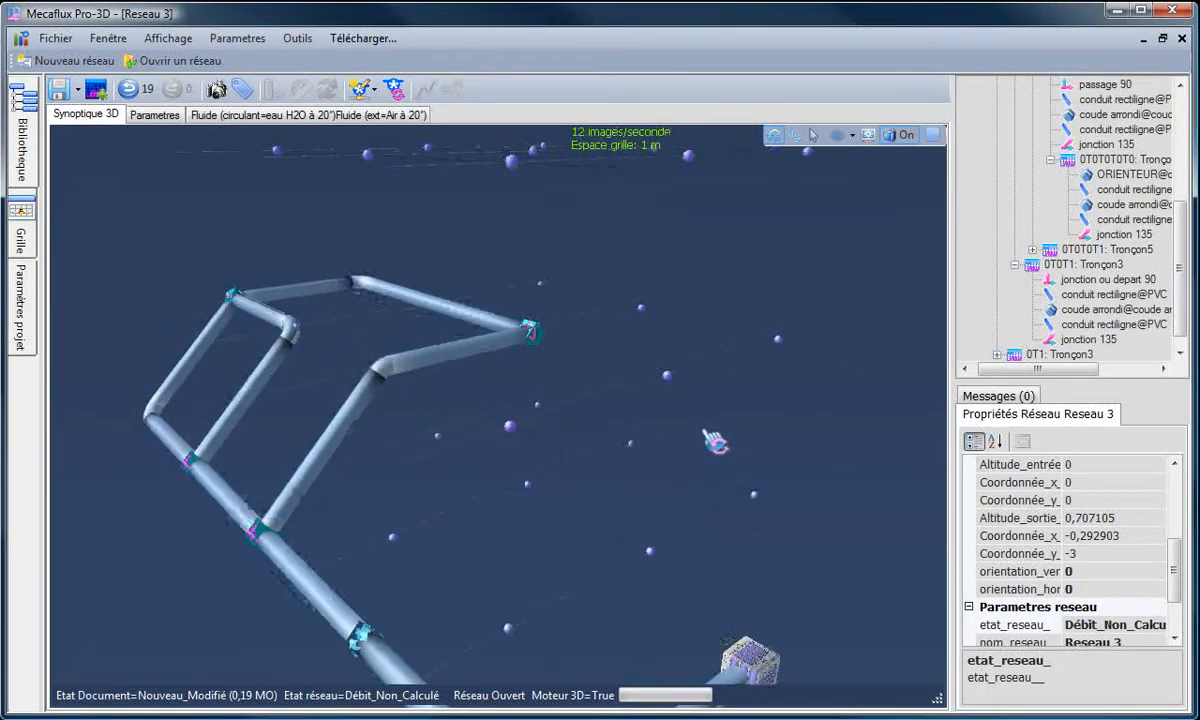
- Continue after the second loop's jonction 135 with a conduit ending at about X 1,7071, Y 2, altitude 0,7071
click(538, 337)
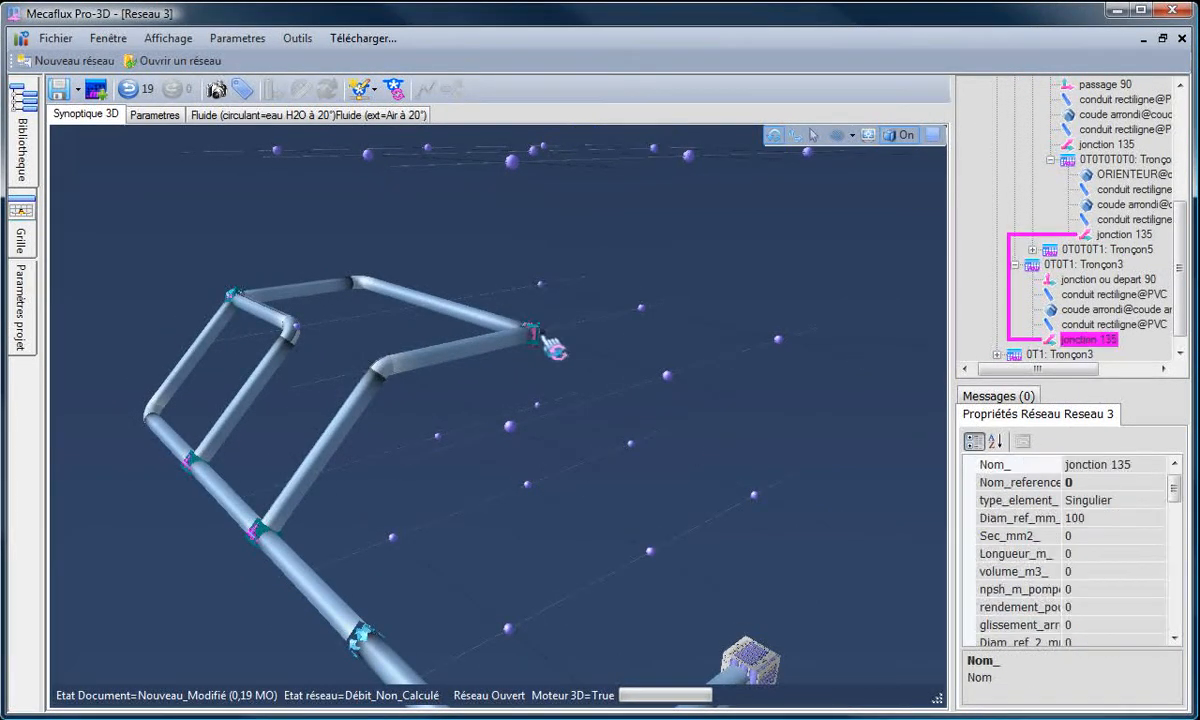
right_click(541, 338)
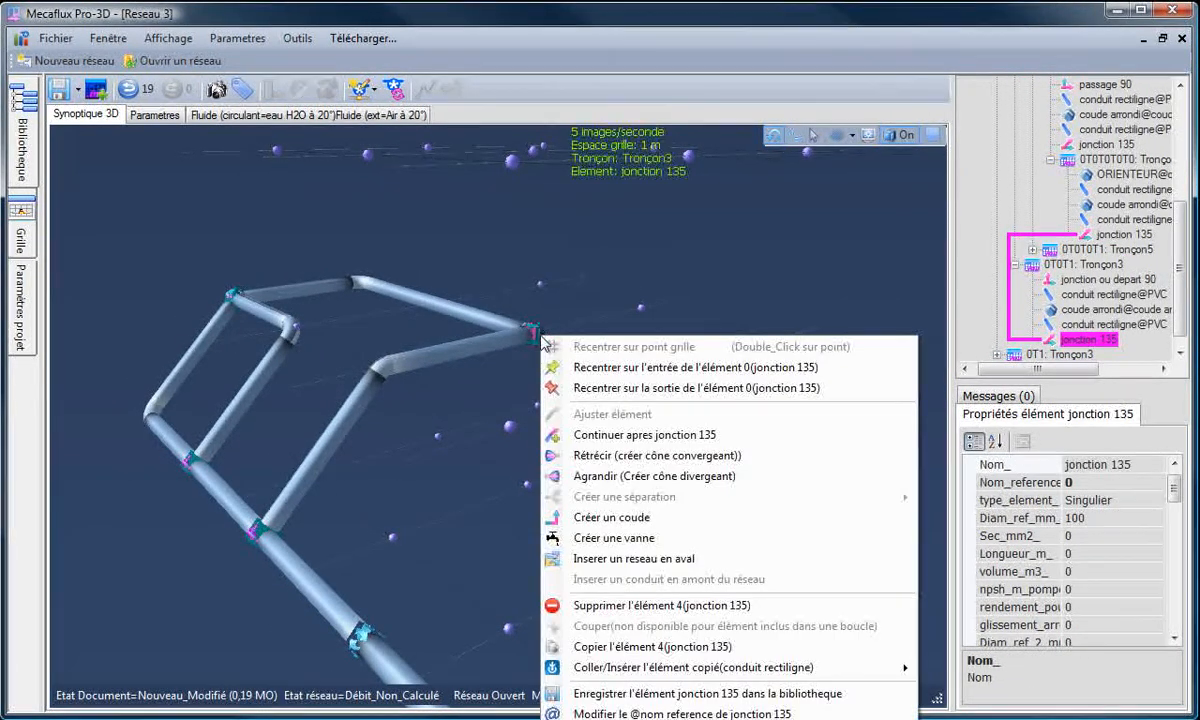
click(610, 436)
click(785, 431)
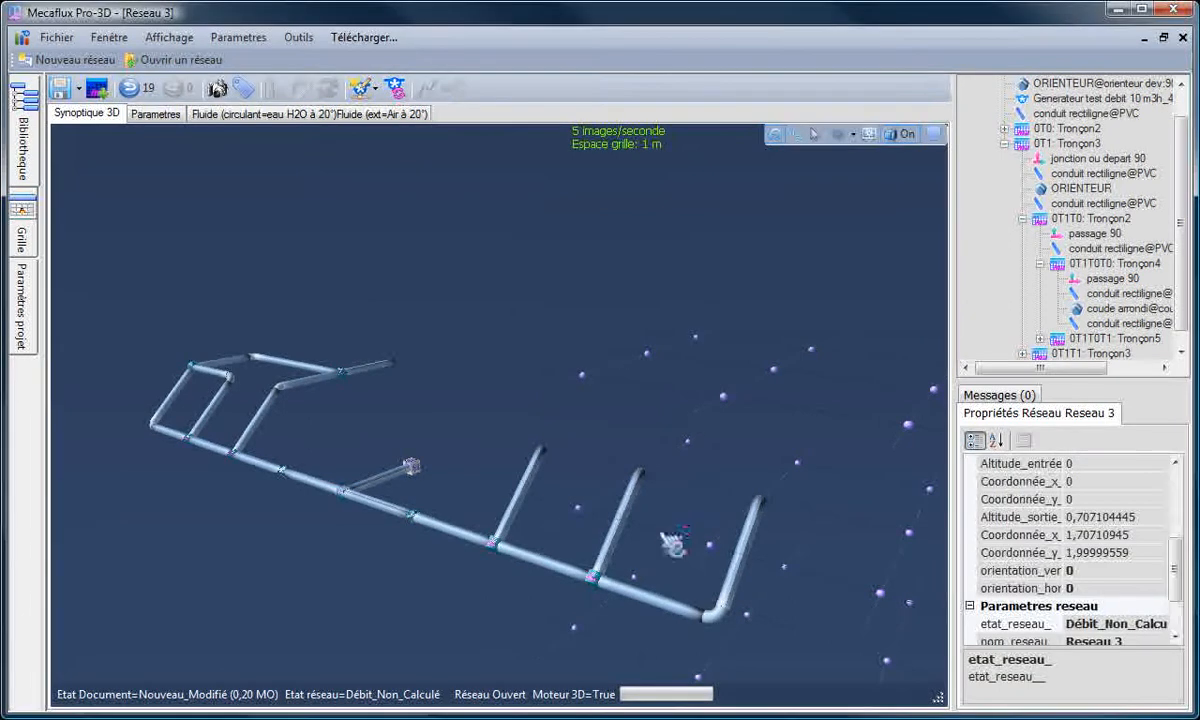
- On the opposite side of the network, extend the Tronçon5 branch to the Tronçon4 outlet and accept connecting them into a loop
drag(672, 528, 703, 551)
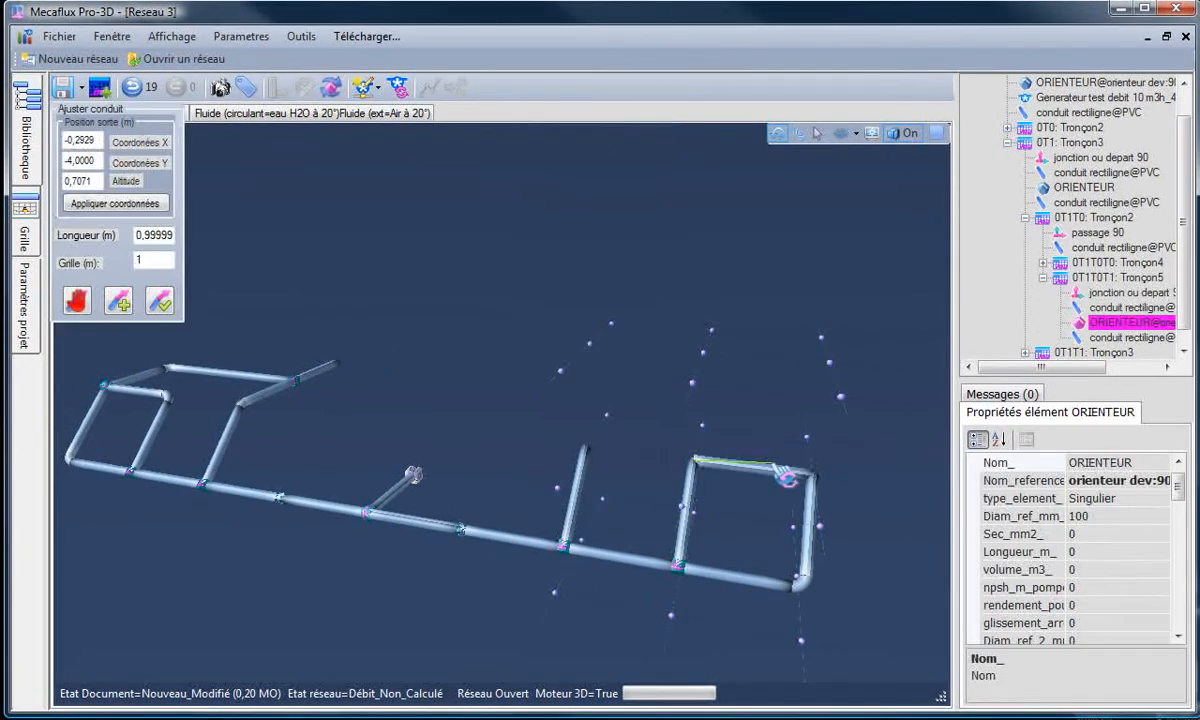
click(822, 484)
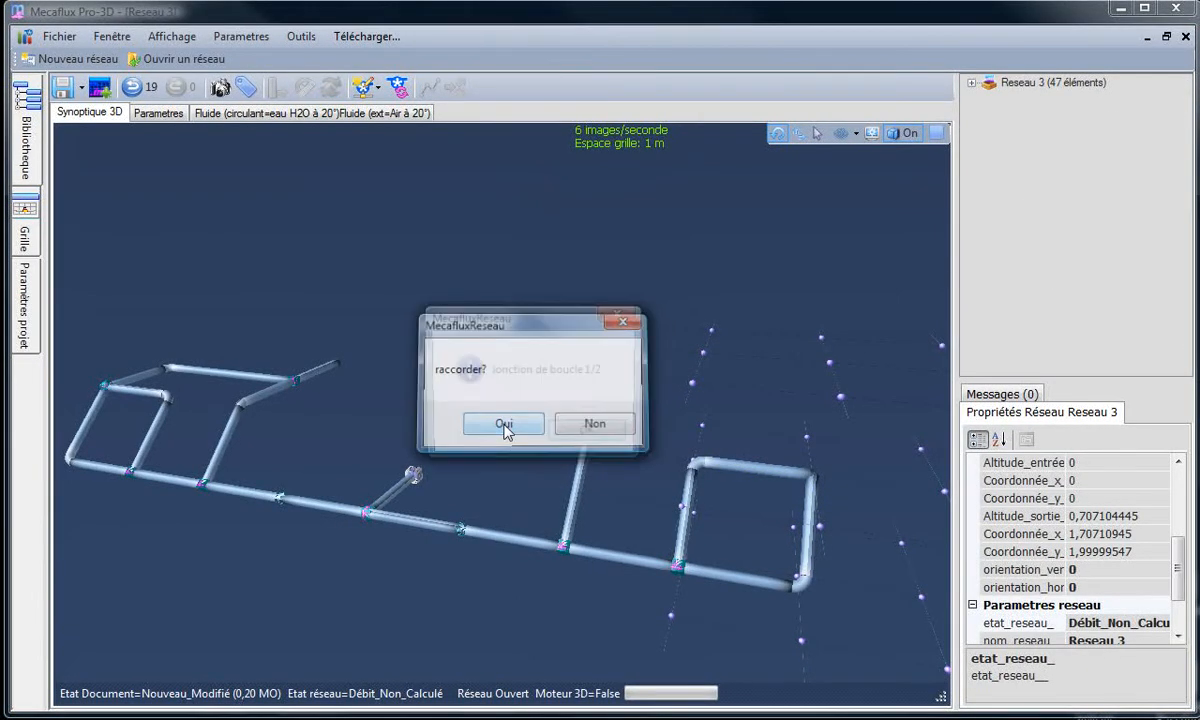
click(504, 426)
click(585, 433)
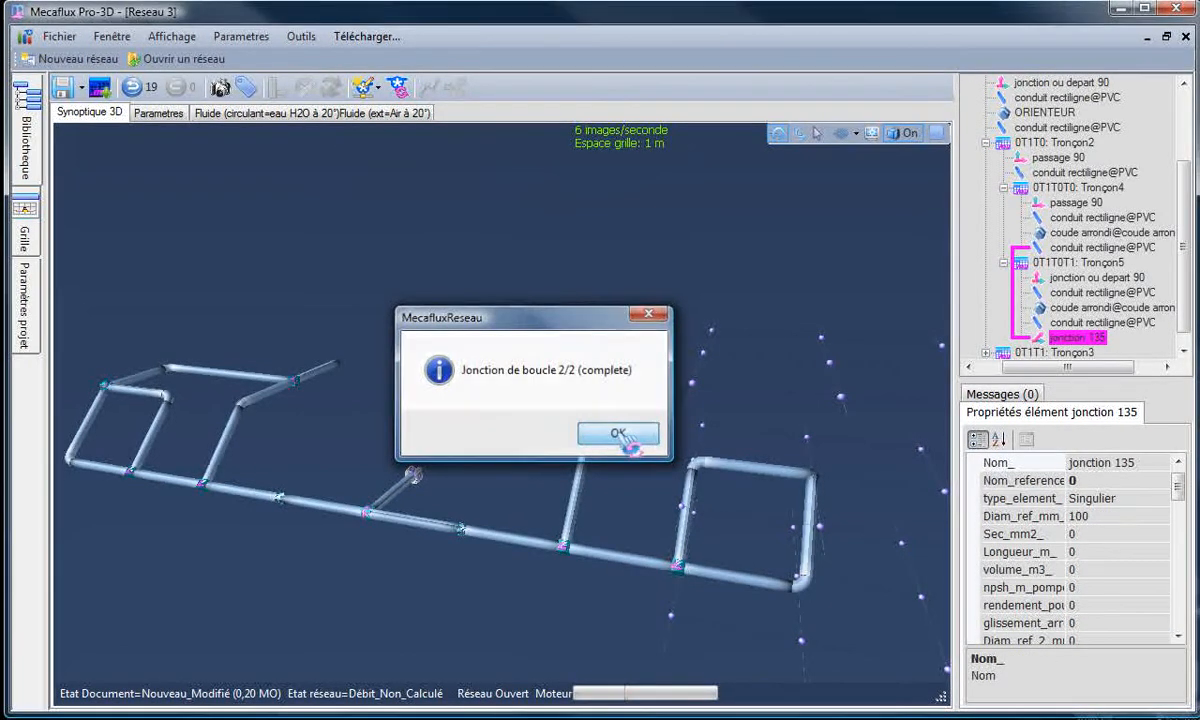
click(618, 433)
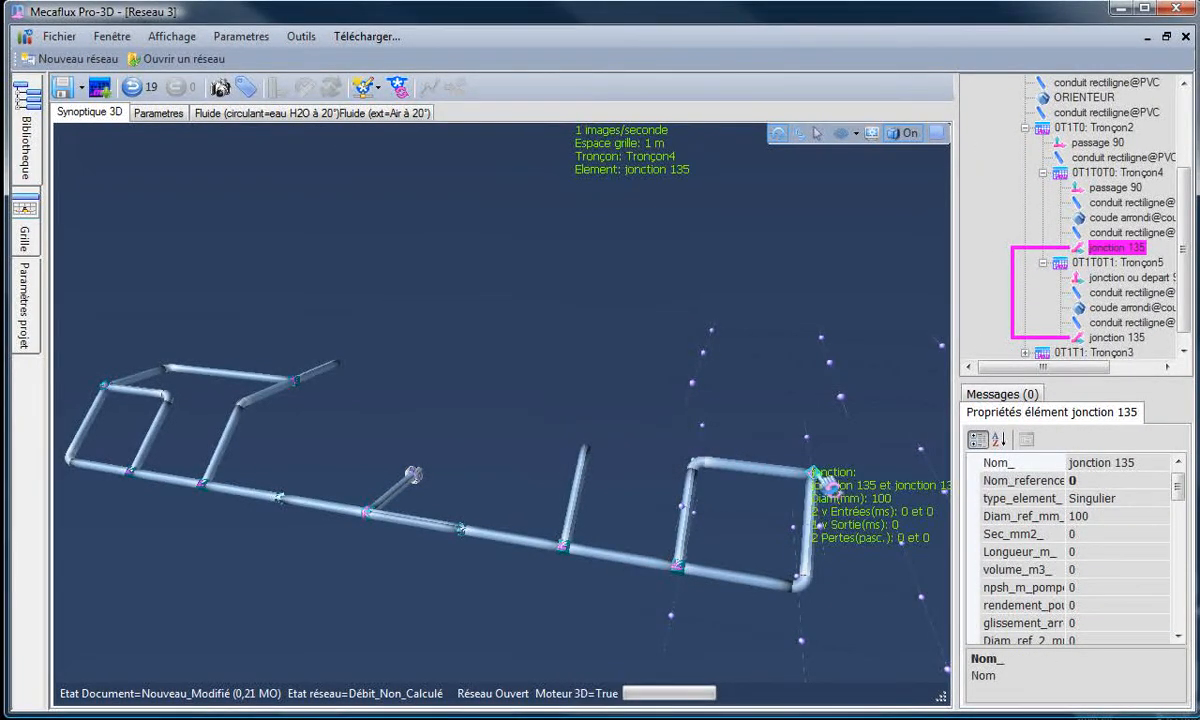
- Continue after the opposite side's jonction 135 with a 1 m conduit ending at X 0,7071, Y -4, altitude 0,7071
right_click(817, 479)
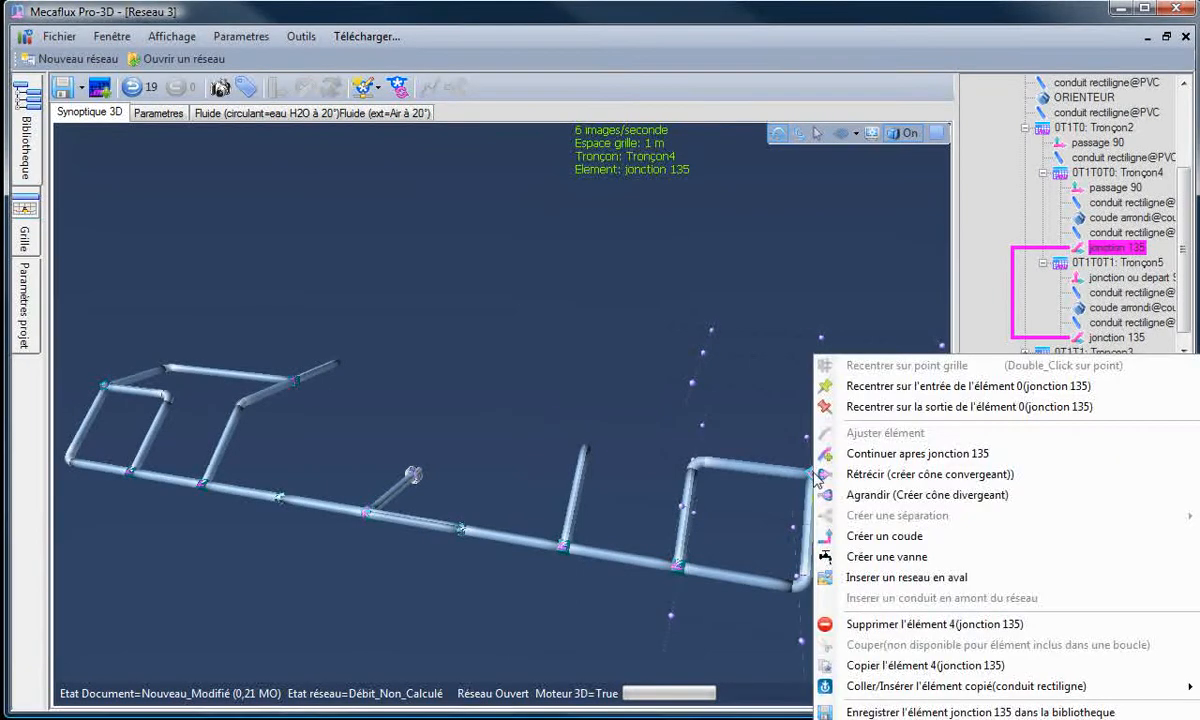
click(878, 455)
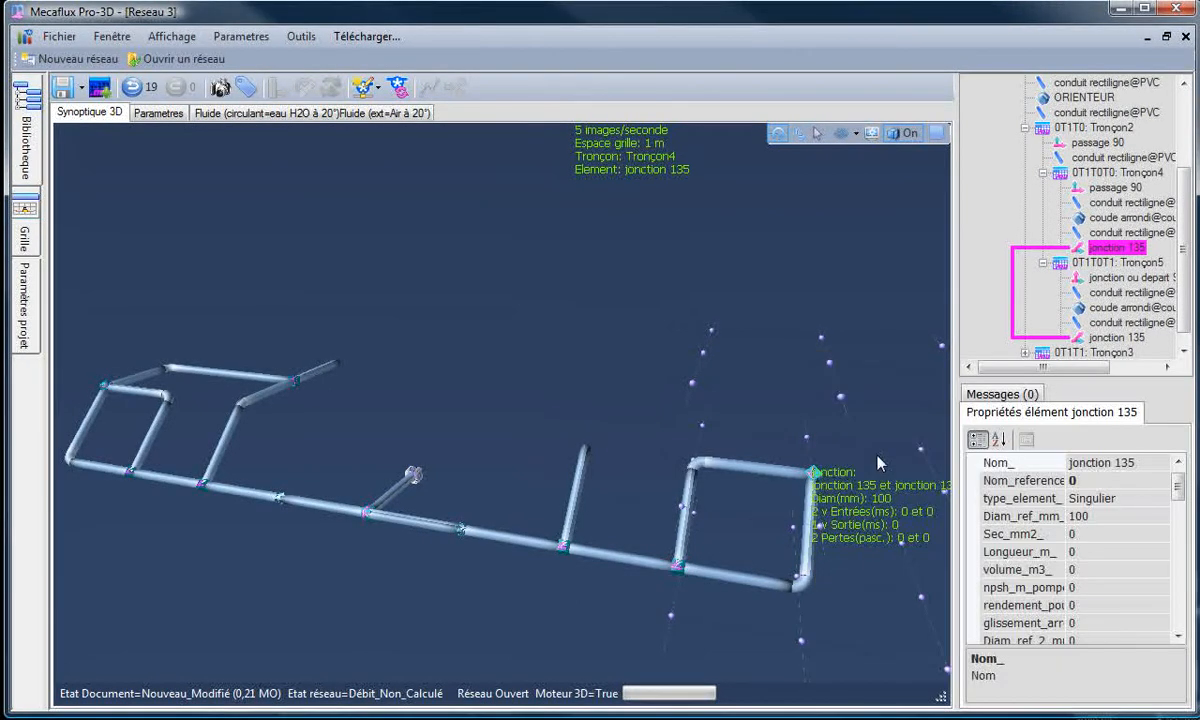
click(676, 433)
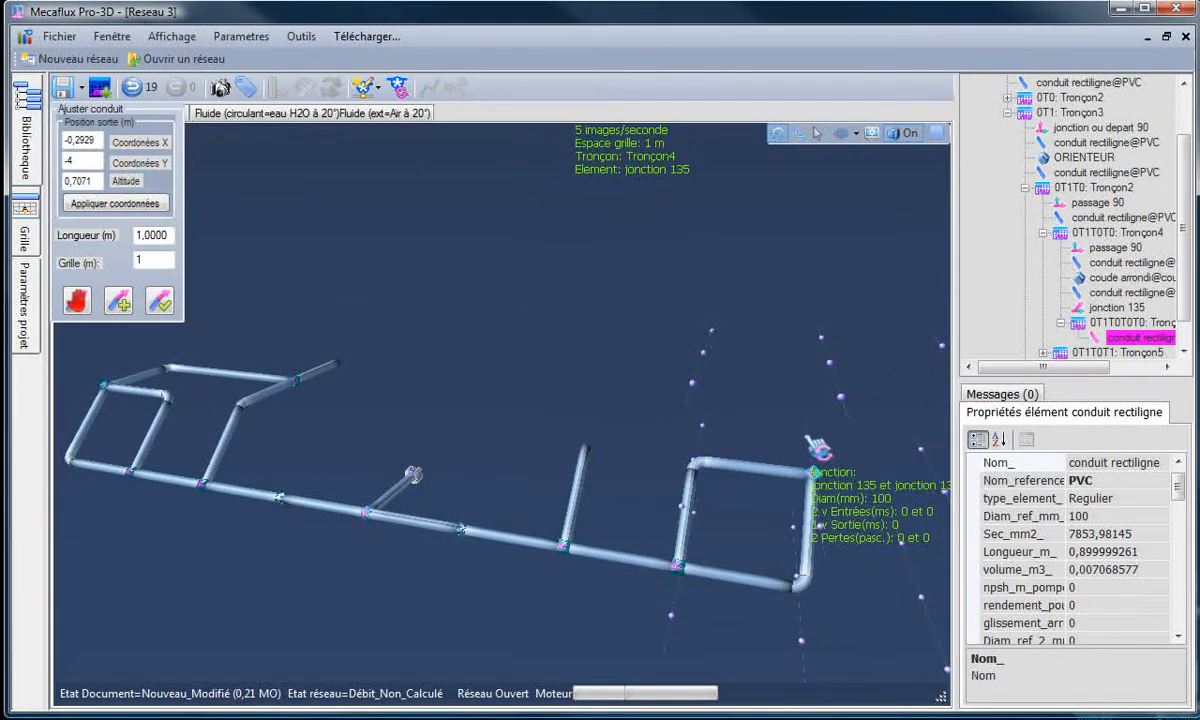
click(817, 449)
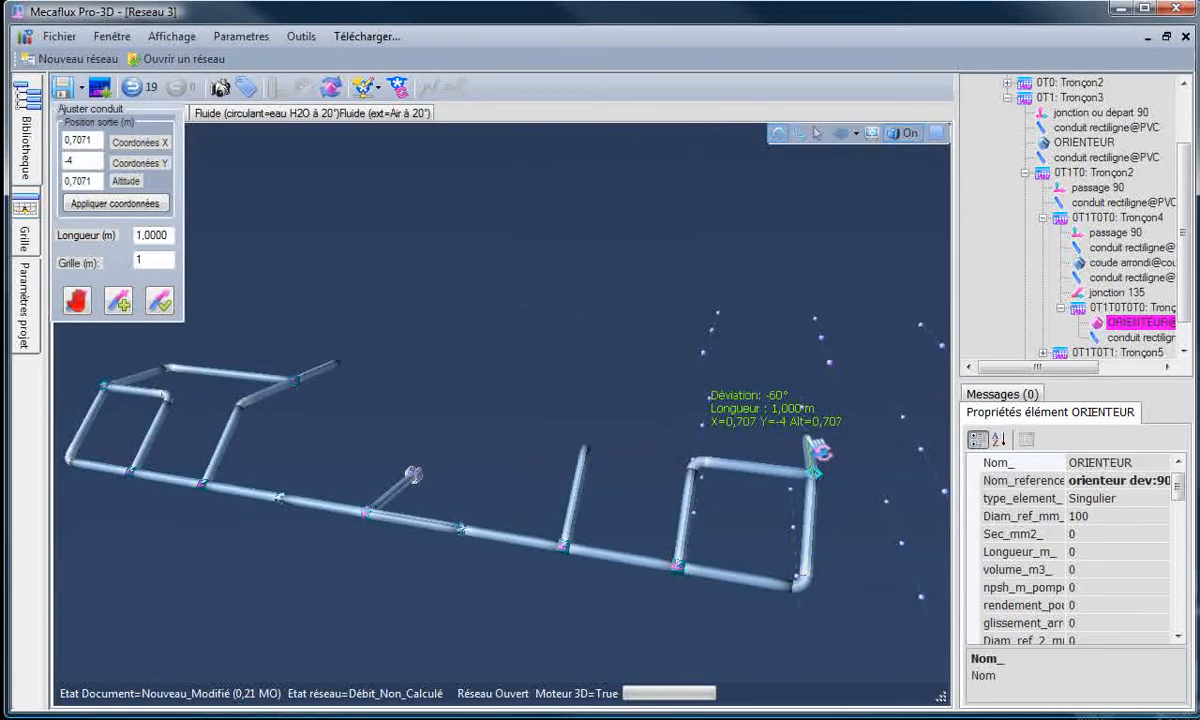
- Add a following 2 m conduit from that outlet, ending at X 0,7071, Y -2,0000, altitude 0,7071
click(817, 449)
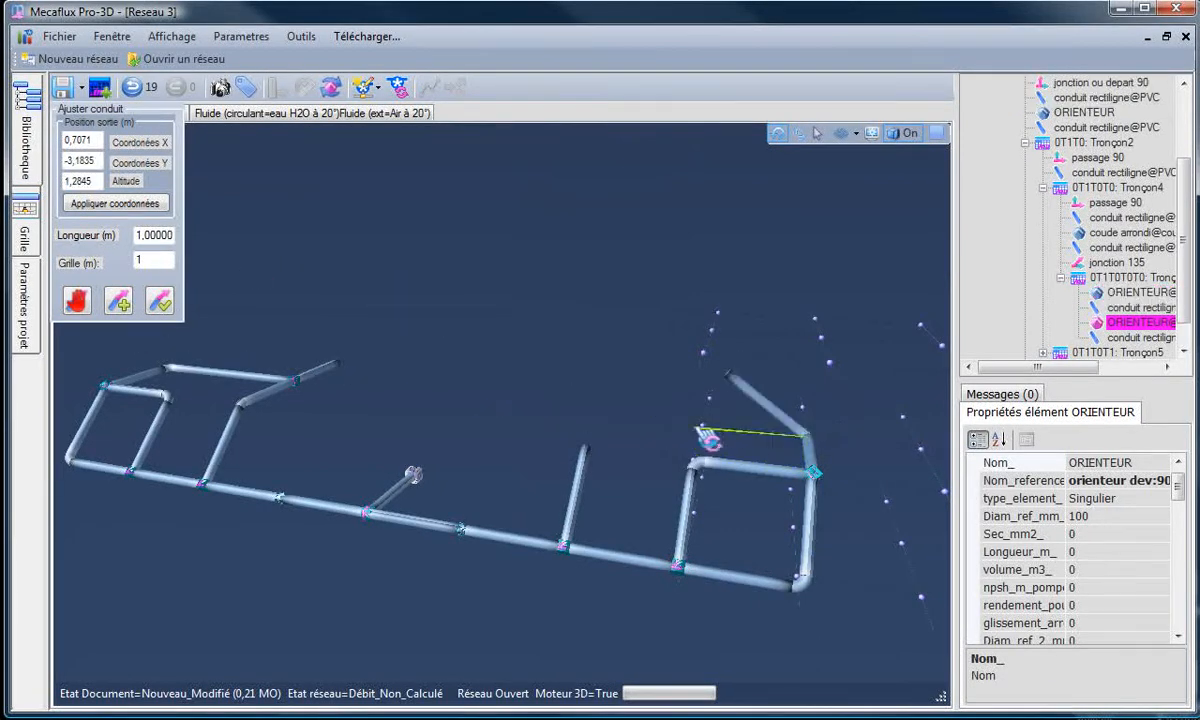
click(703, 428)
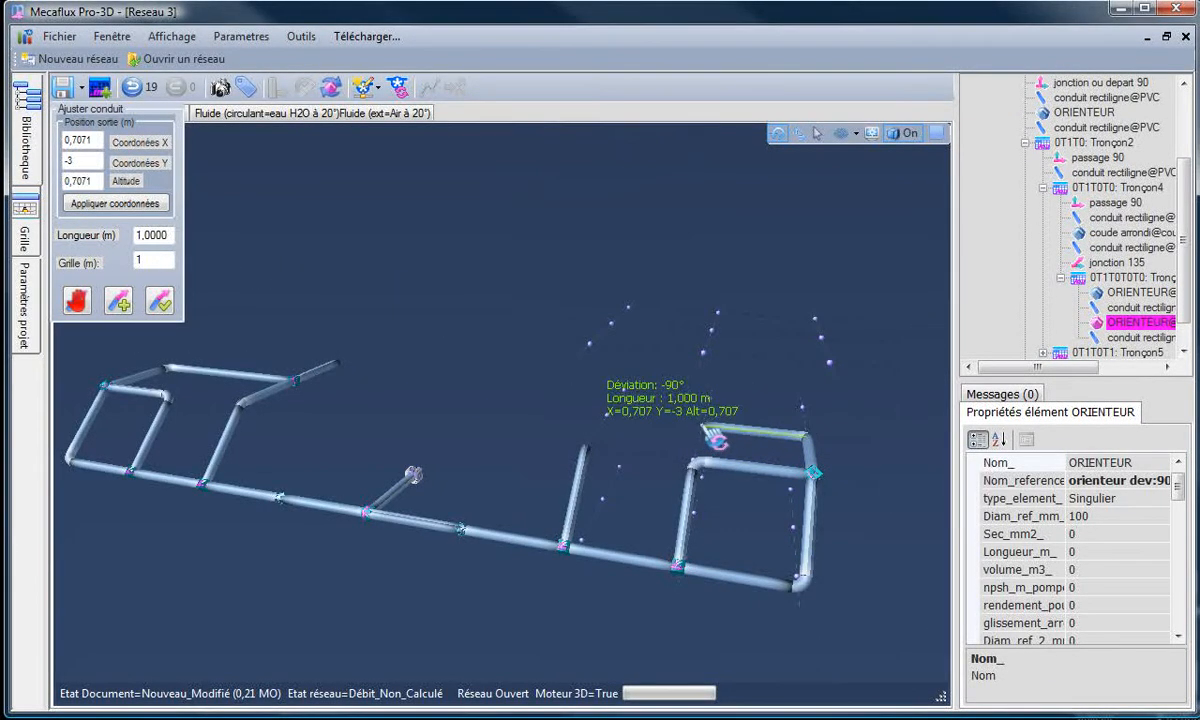
click(610, 418)
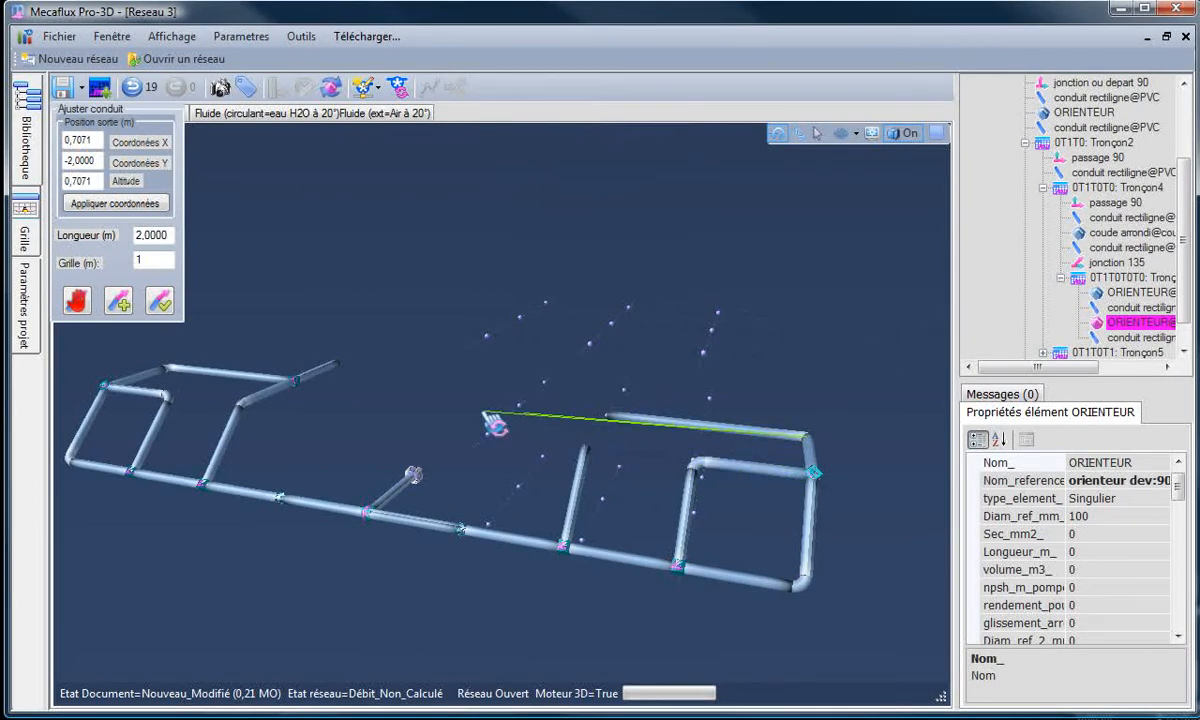
click(160, 299)
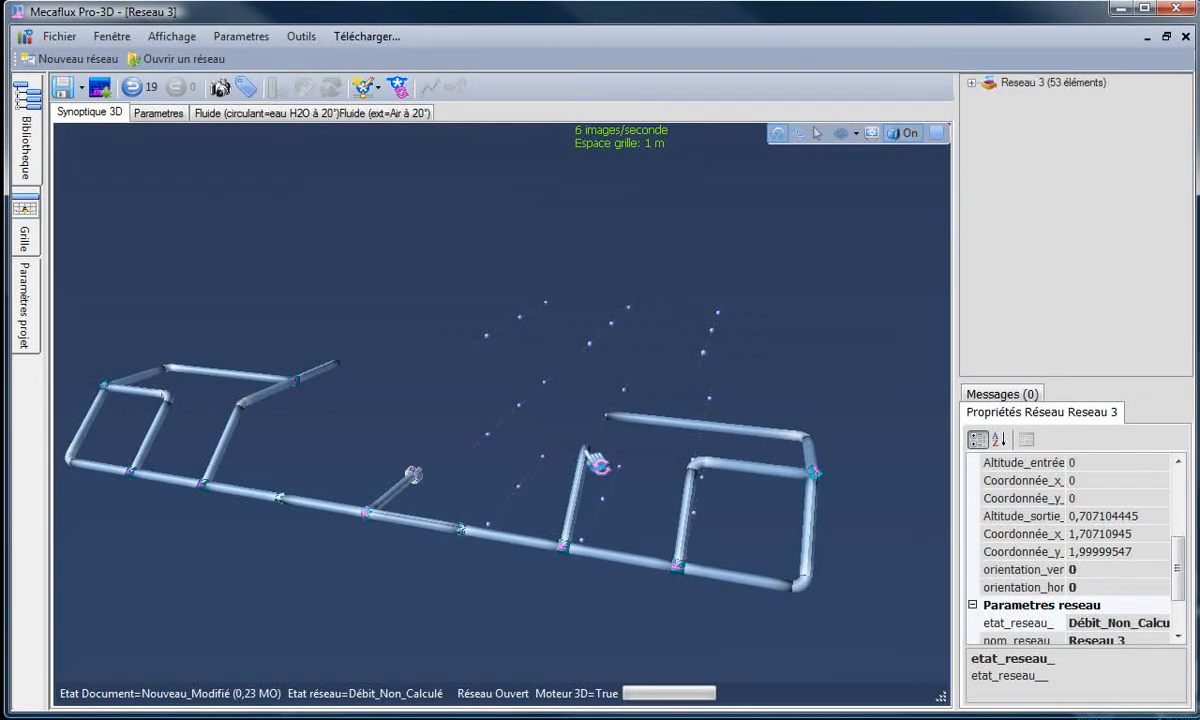
- Extend the Tronçon3 branch with a 1 m conduit to X 0,7071, Y -2,0000, altitude 0,7071 and accept connecting it into a loop
right_click(587, 456)
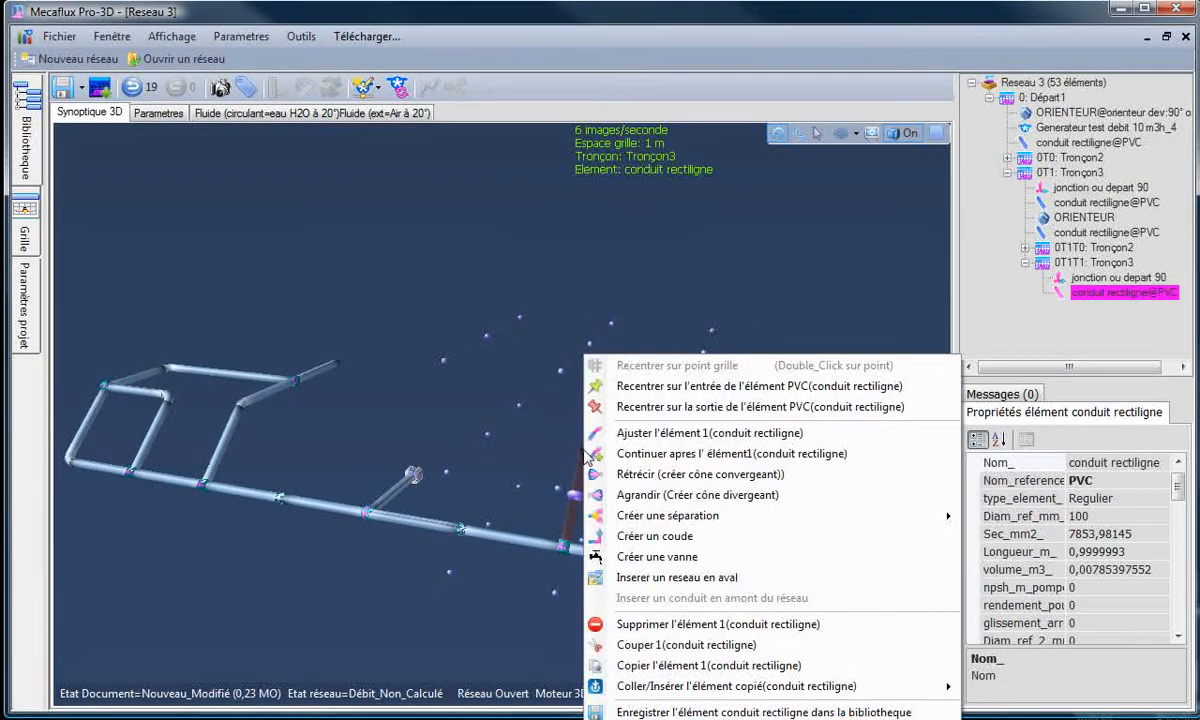
click(666, 453)
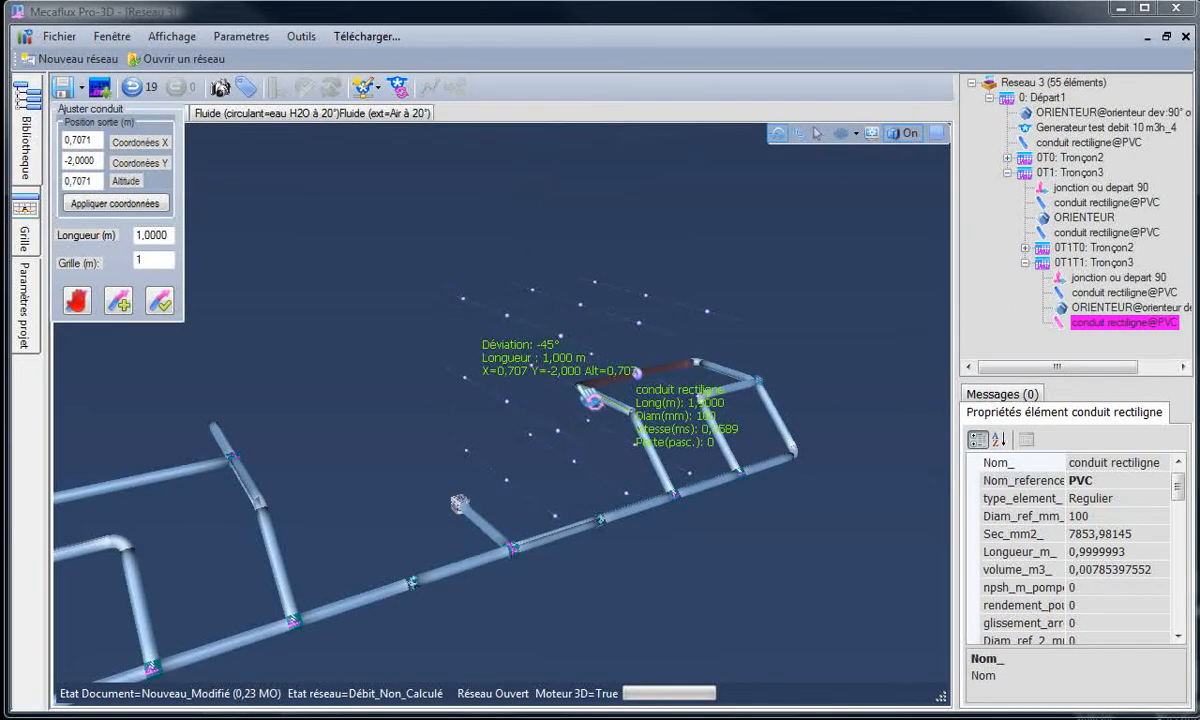
click(163, 304)
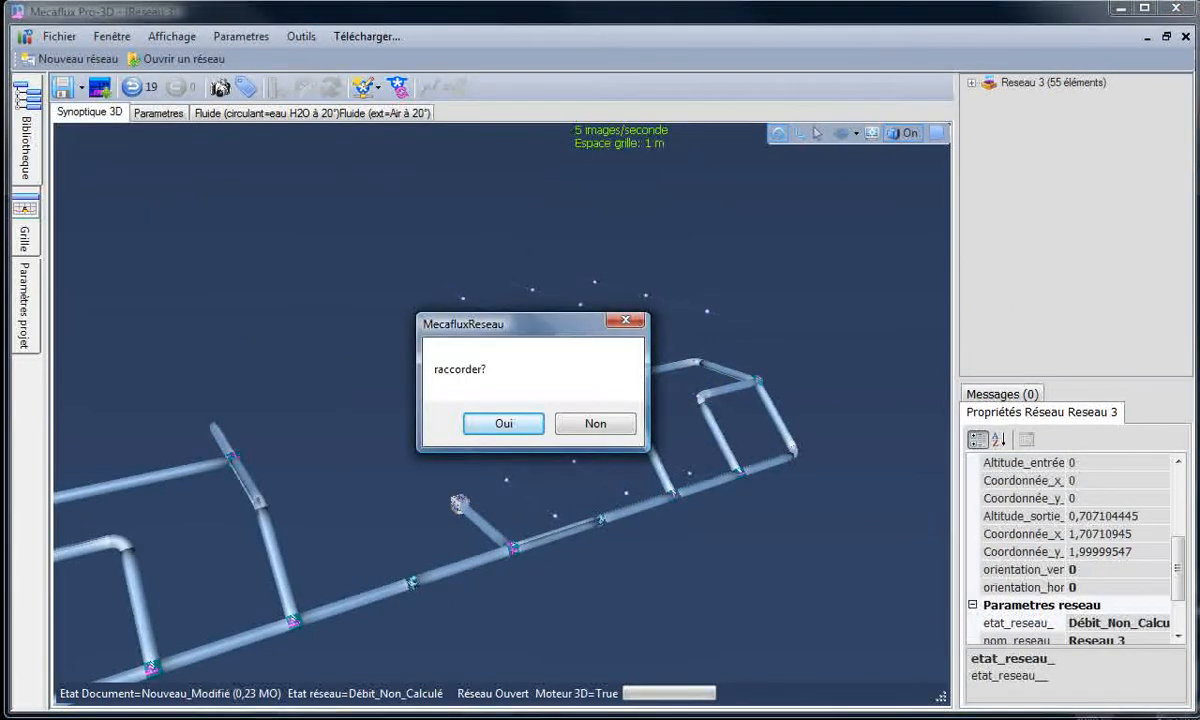
click(496, 425)
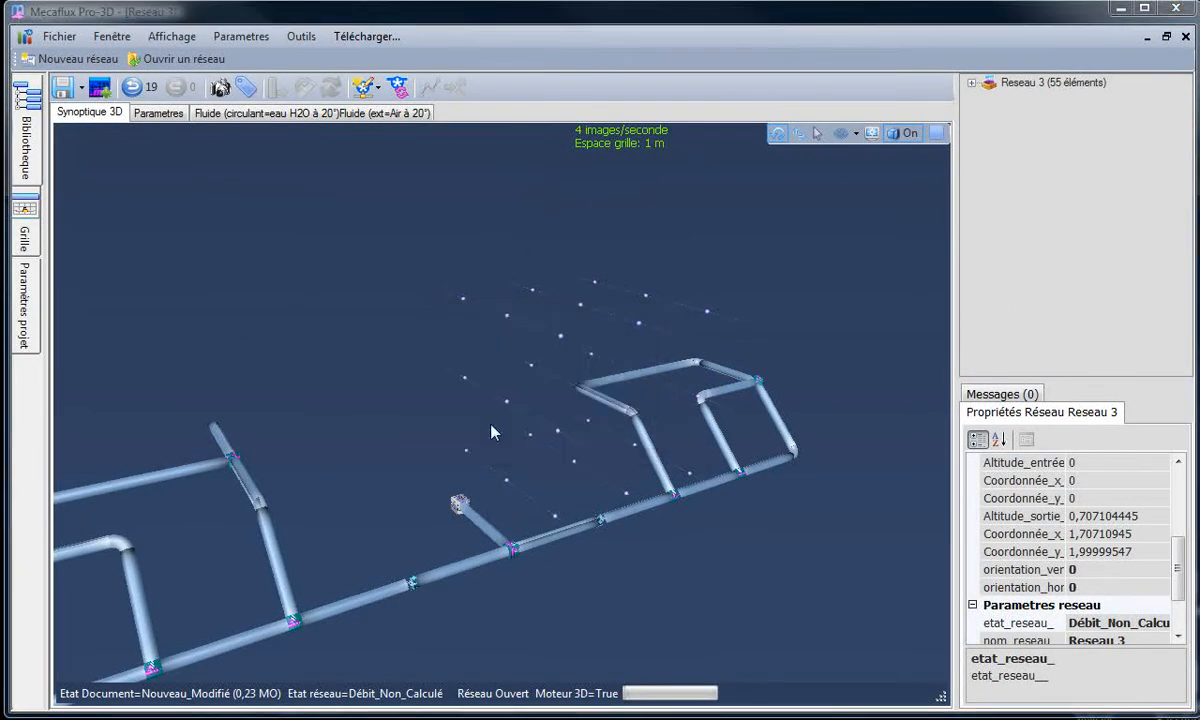
click(588, 433)
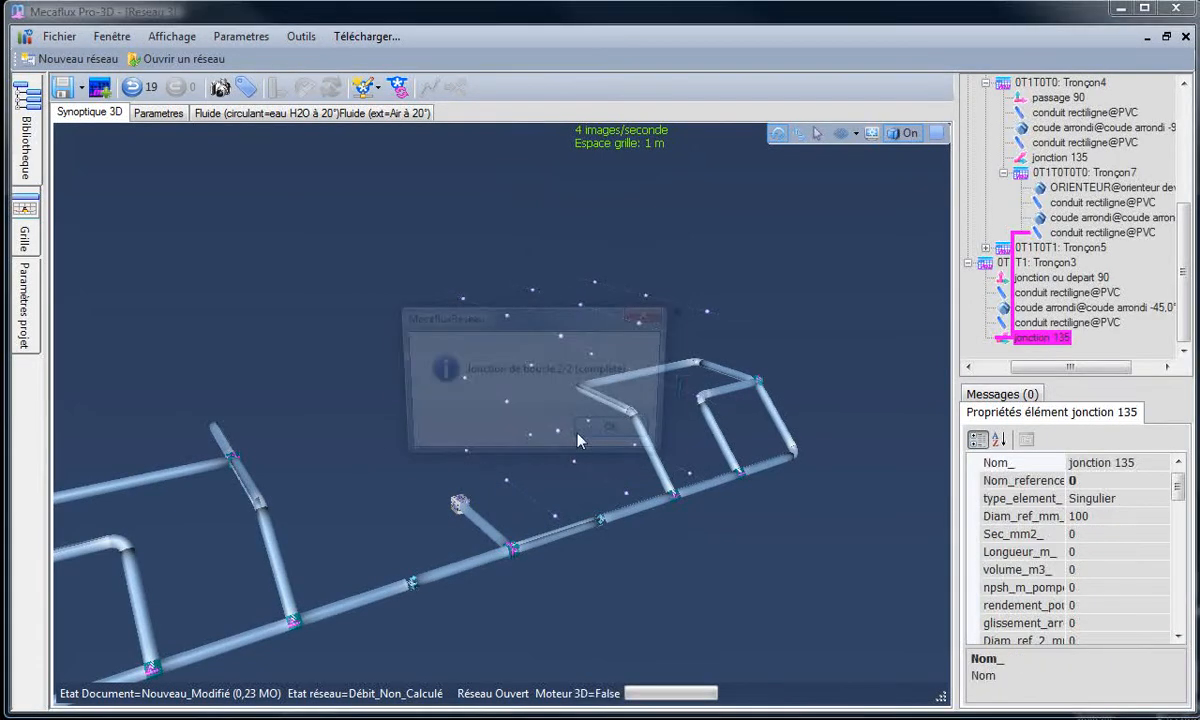
click(612, 436)
- Continue after the new loop's jonction 135 at the end of Tronçon7 with a straight outlet conduit
right_click(572, 452)
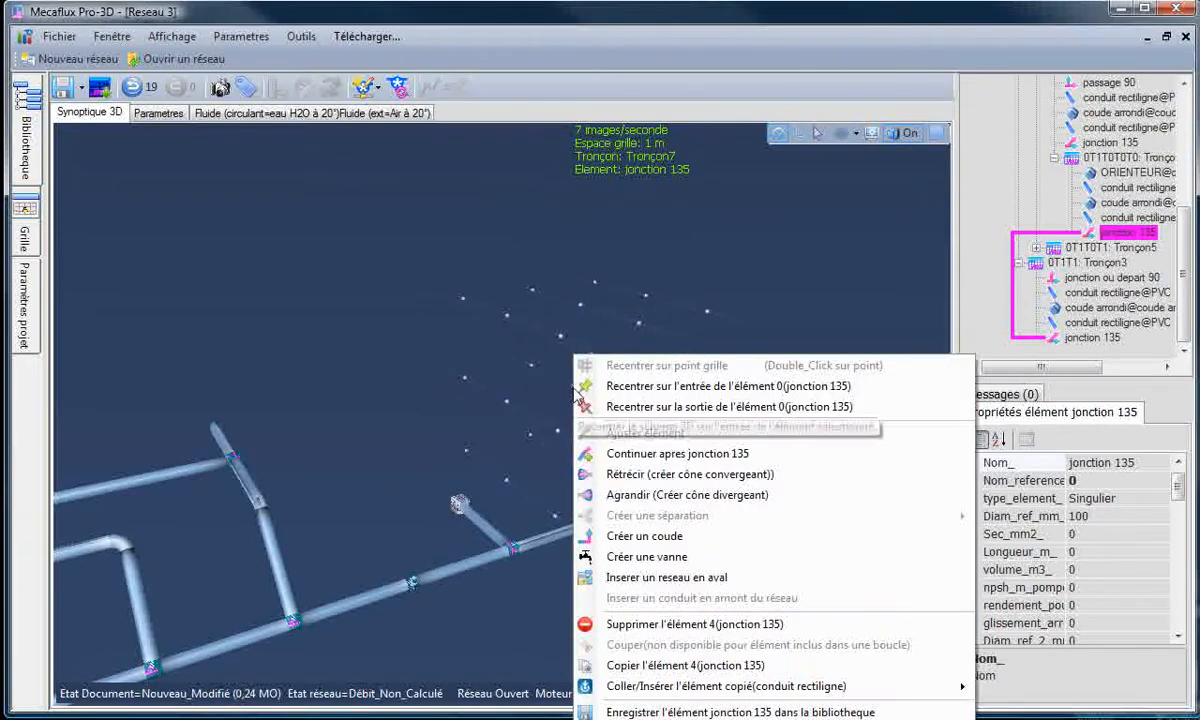
click(622, 455)
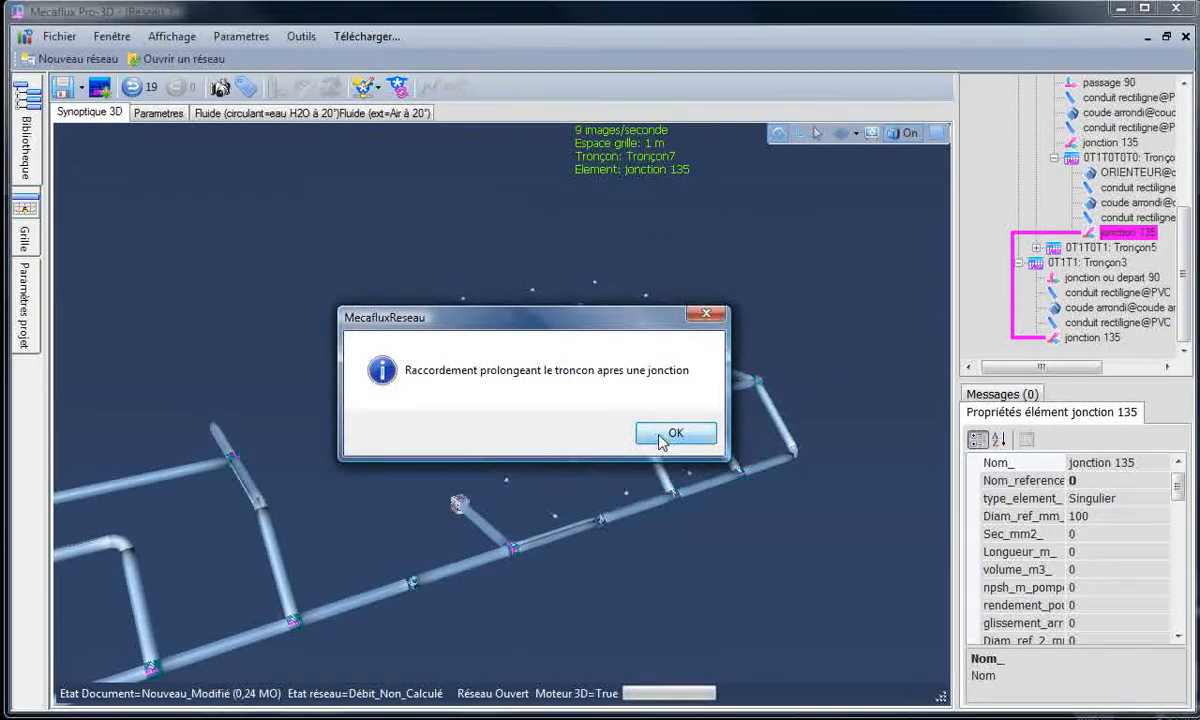
click(672, 441)
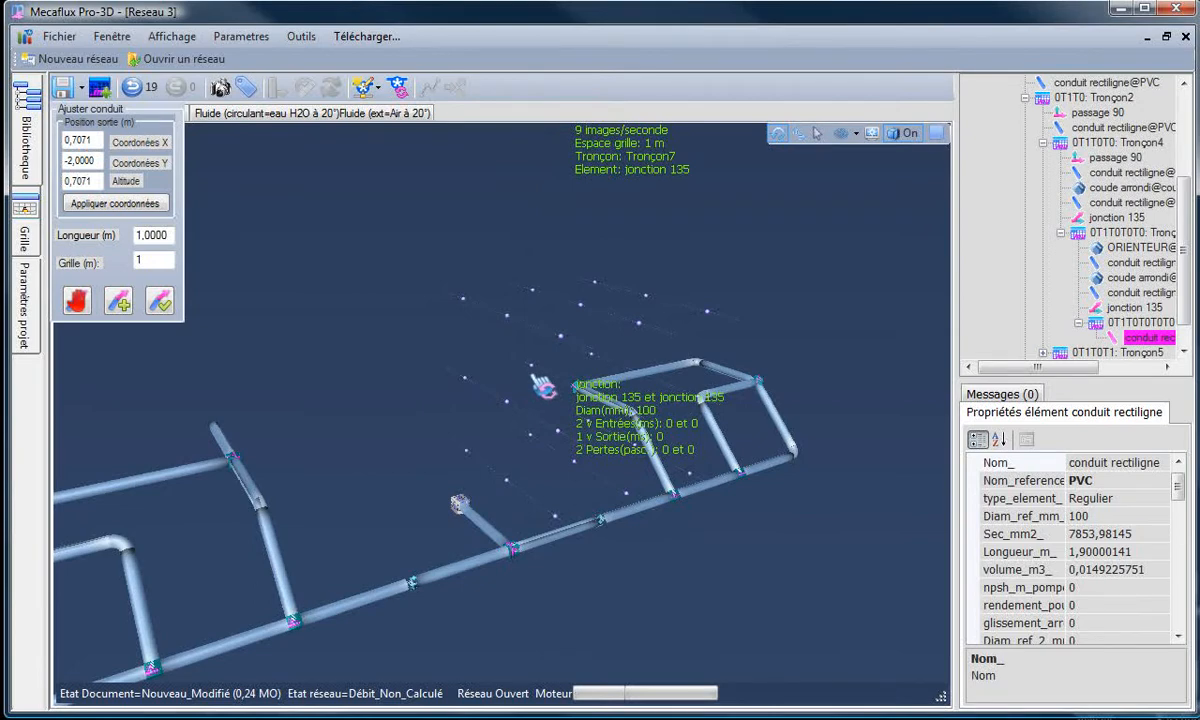
click(538, 387)
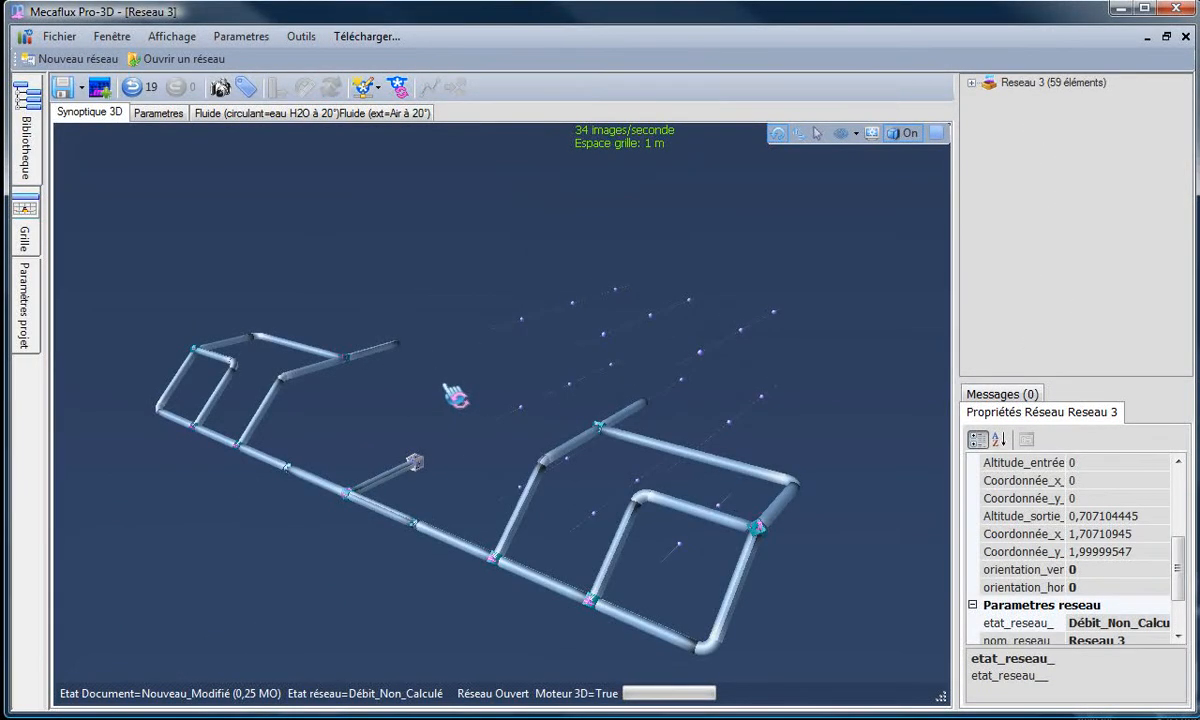
- Create a generator delivering the 10 m3/h test flow, dismiss the calculation message and display the whole network's results
click(366, 87)
mouse_move(447, 150)
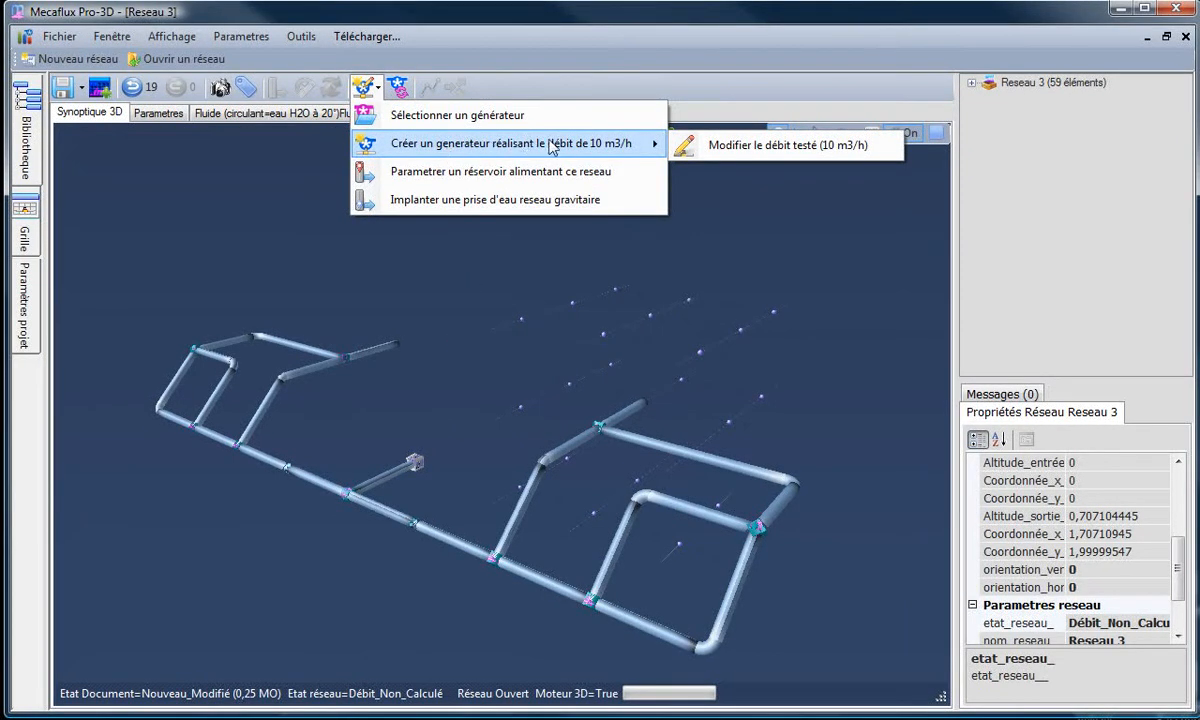
click(427, 146)
click(437, 157)
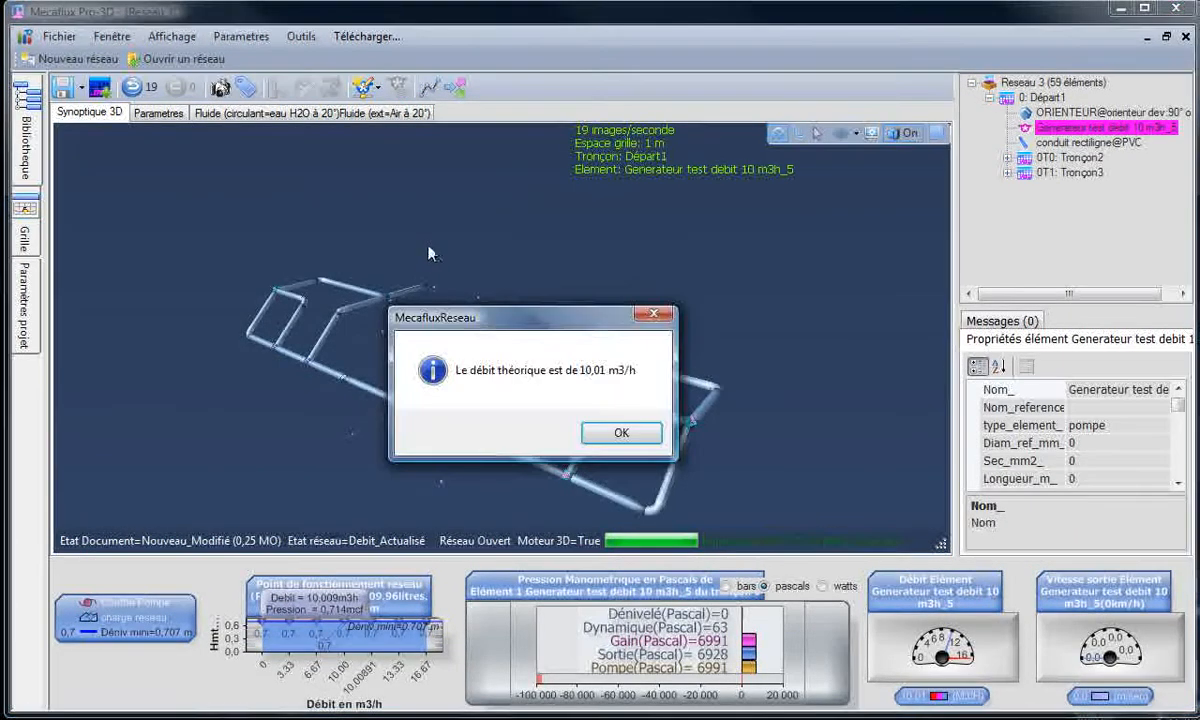
click(621, 434)
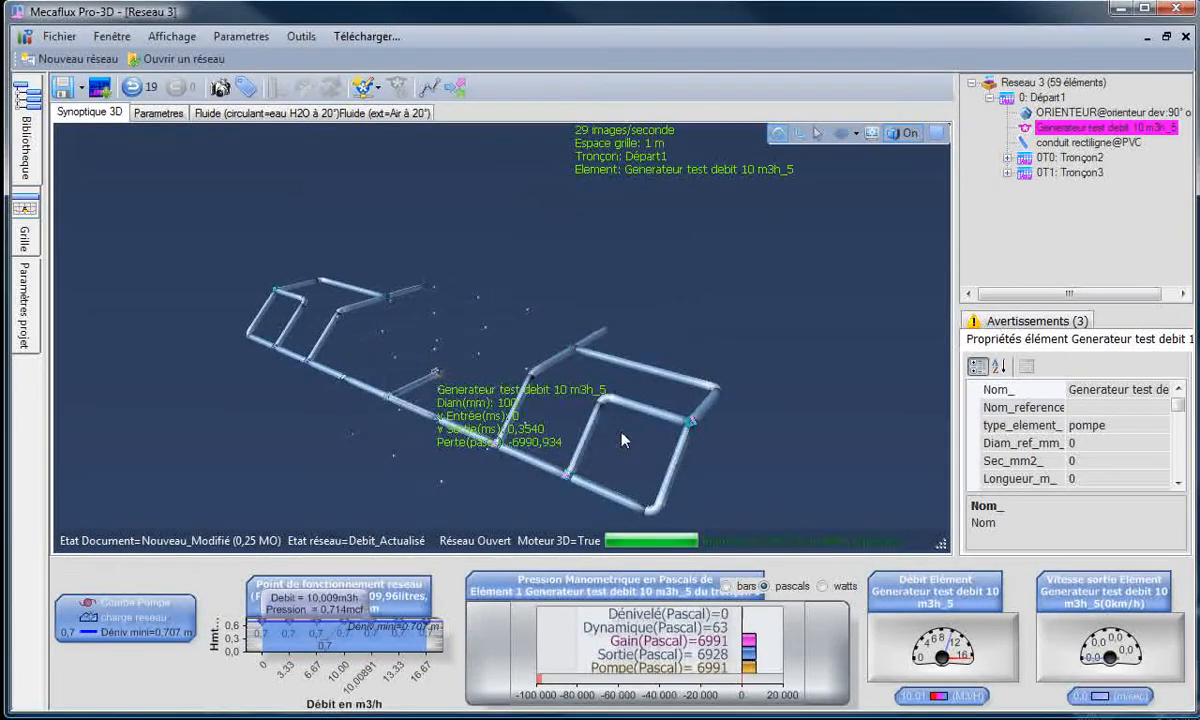
click(688, 323)
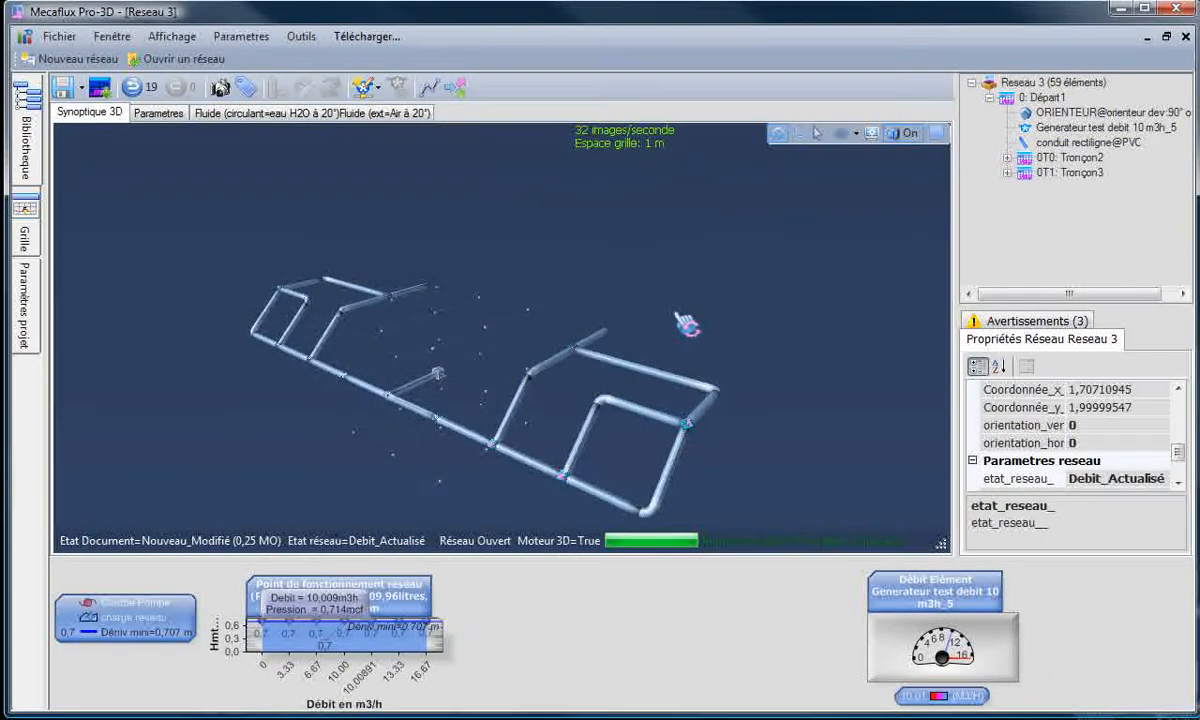
- Set the fluid speed divisor to 1 and start the particle trajectory test through the network
click(453, 88)
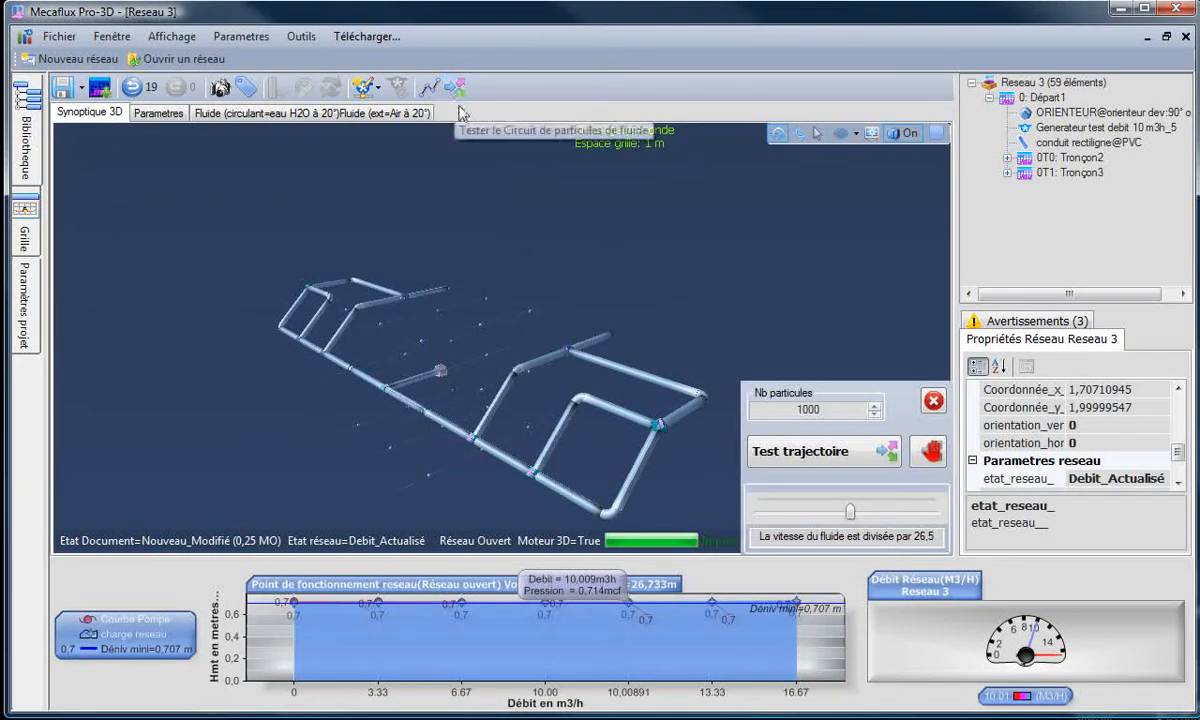
drag(851, 515, 758, 513)
click(843, 459)
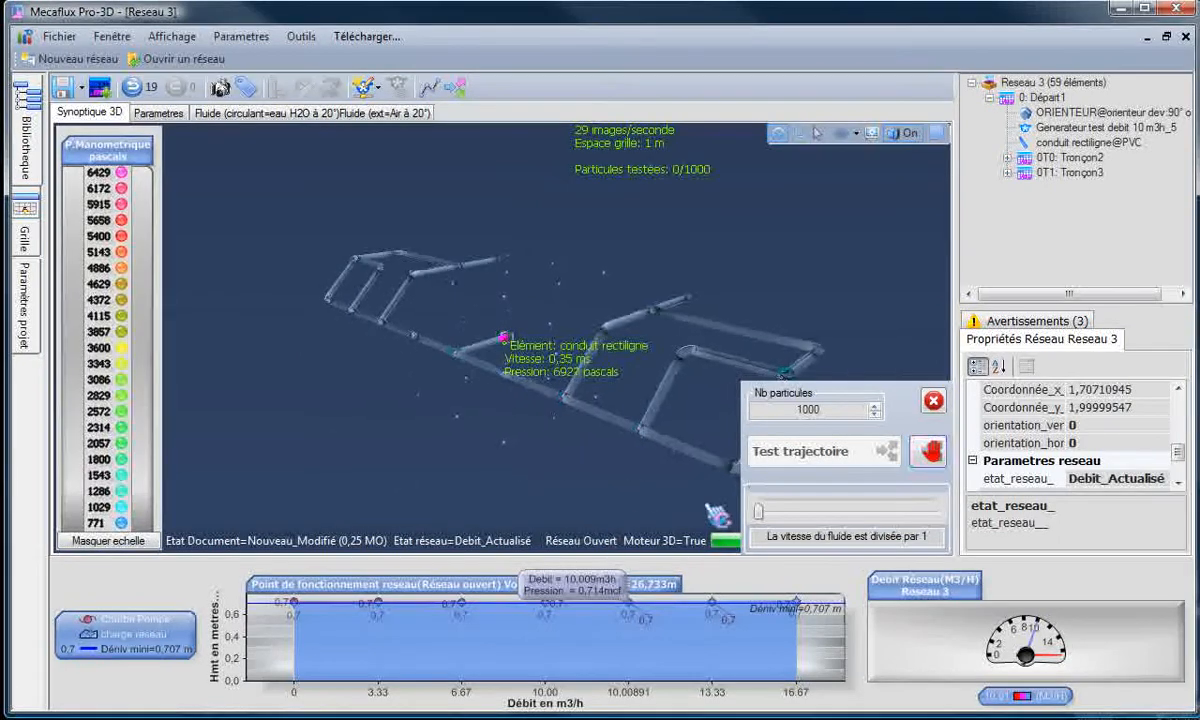
- Examine the particles' paths and pressure colours through the loops and outlets on both sides of the network
drag(384, 424, 503, 435)
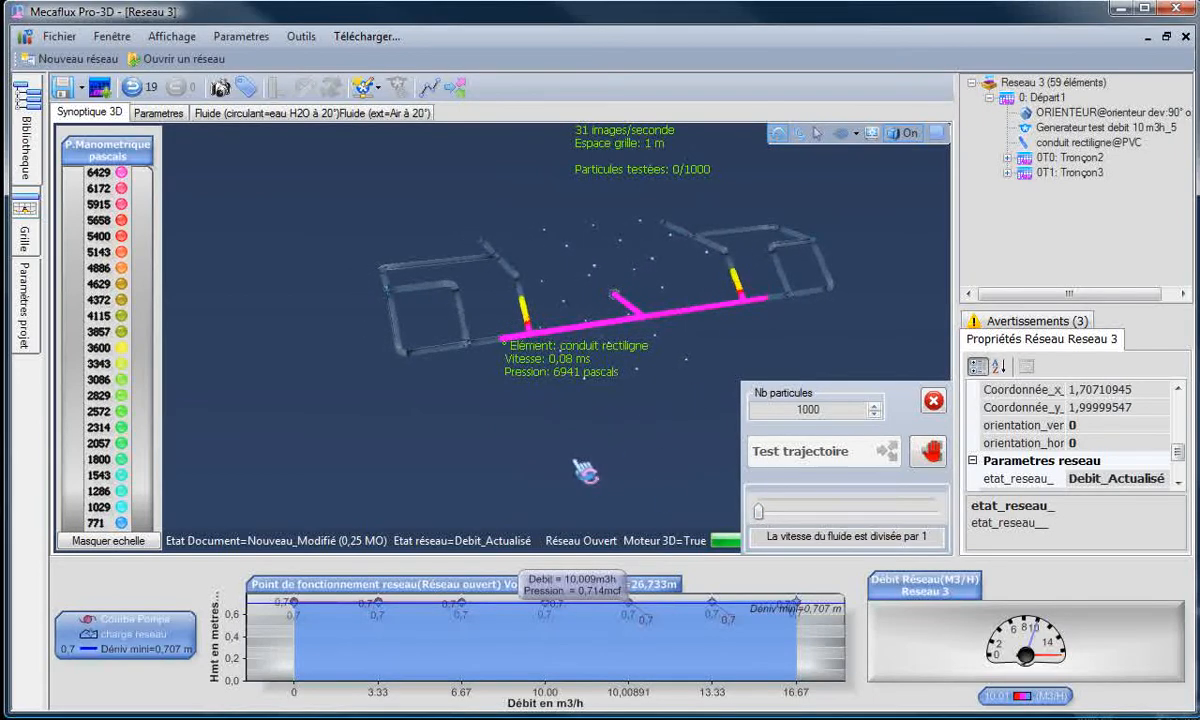
drag(581, 469, 508, 270)
scroll(508, 270, up, 8)
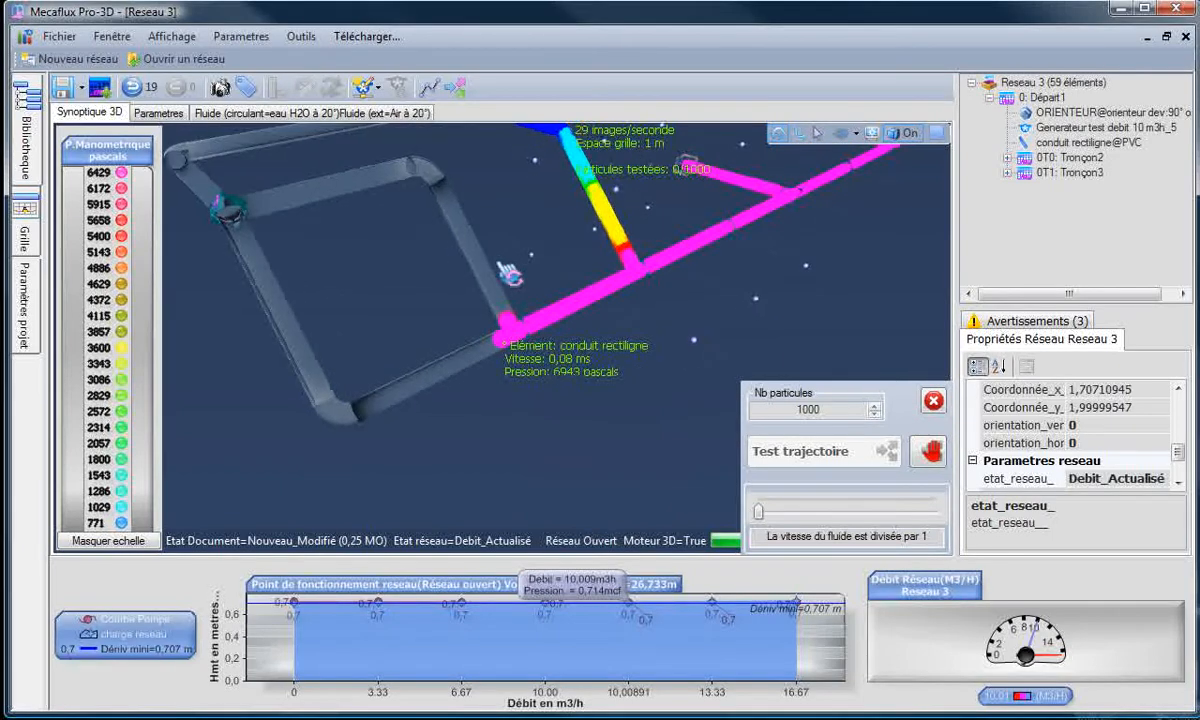
scroll(450, 285, down, 8)
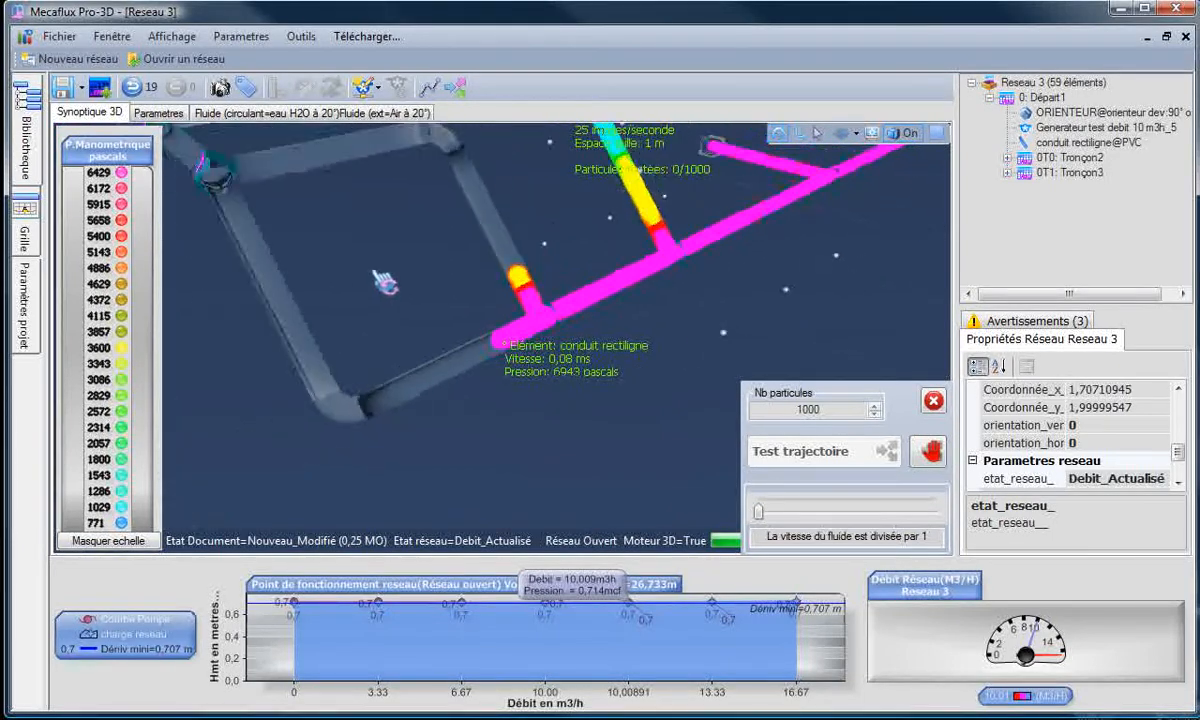
drag(380, 264, 515, 441)
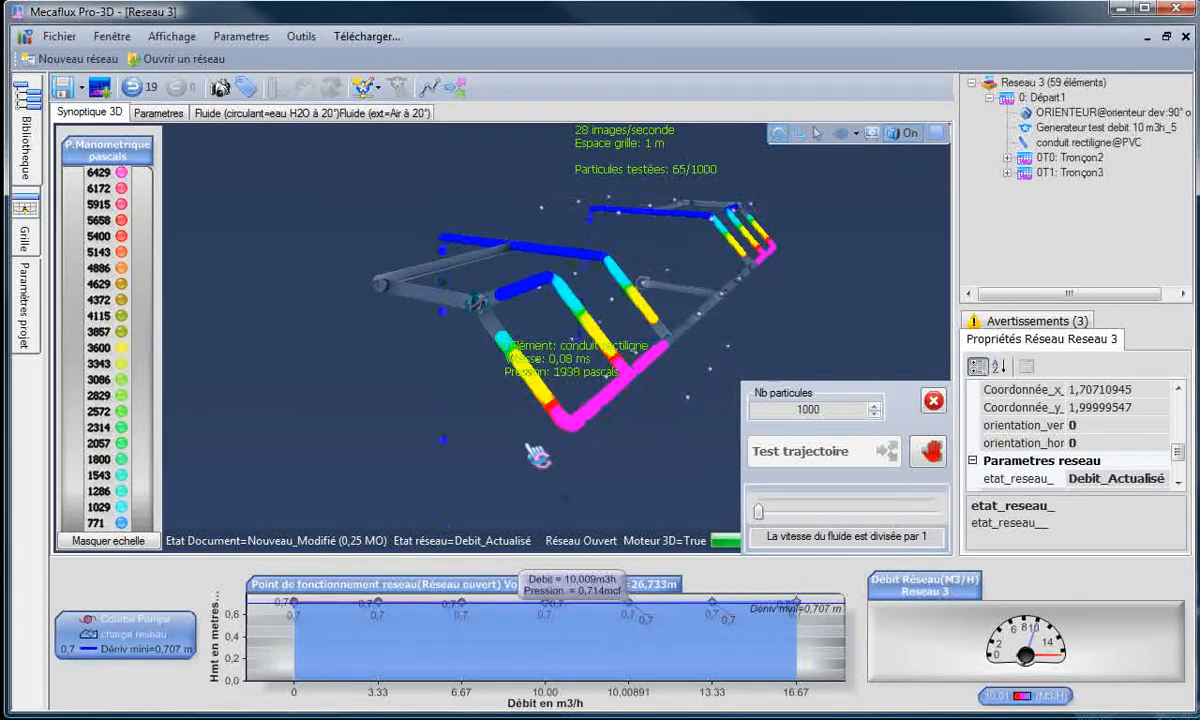
drag(537, 456, 447, 486)
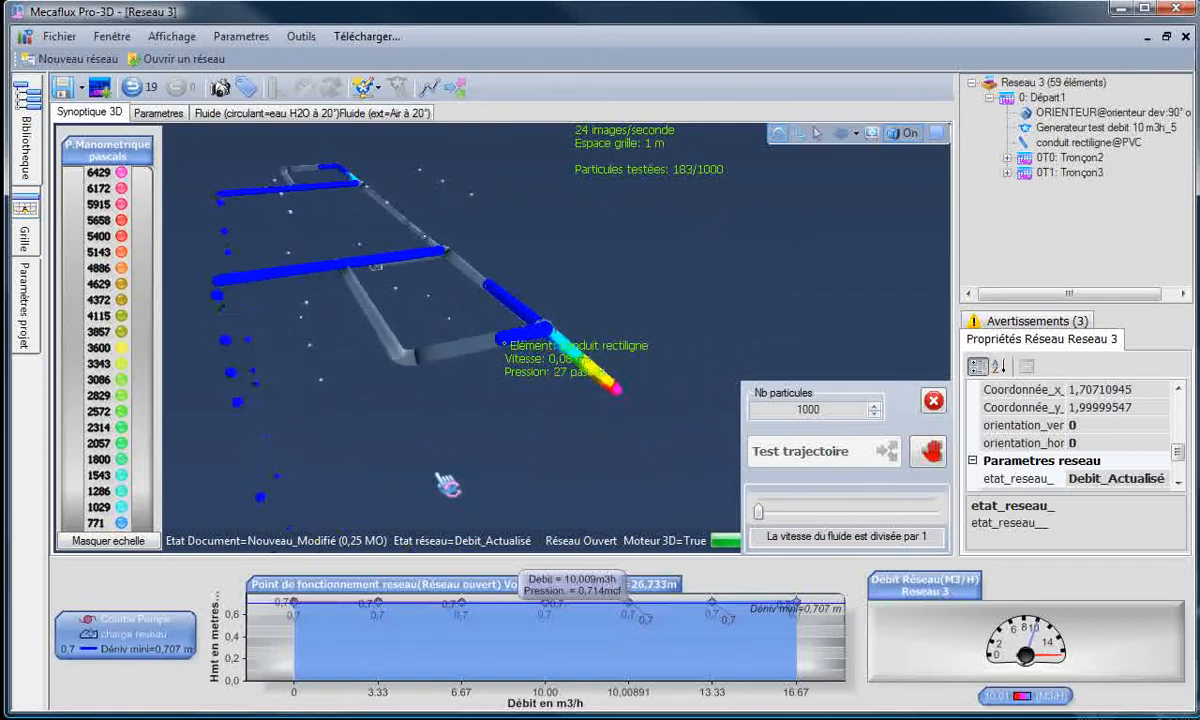